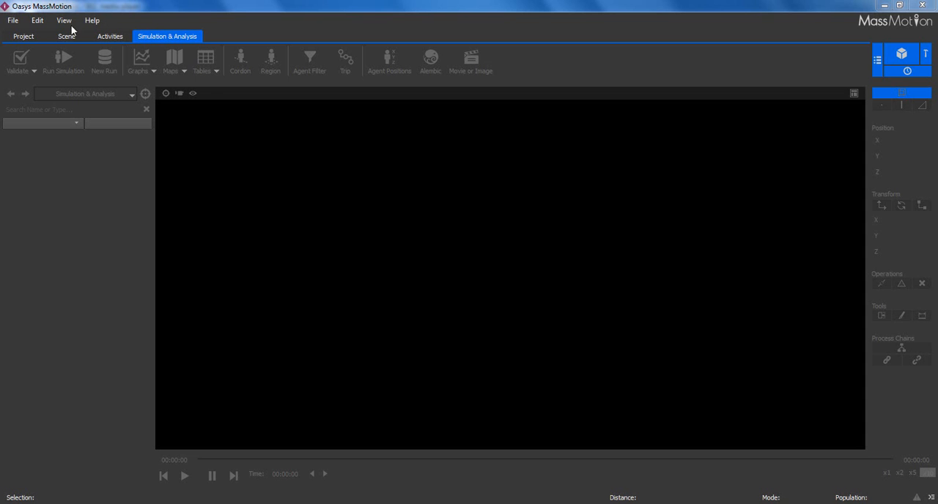
- Open the TransitHub1.mm project from the TransitHub examples folder
left_click(25, 36)
left_click(45, 59)
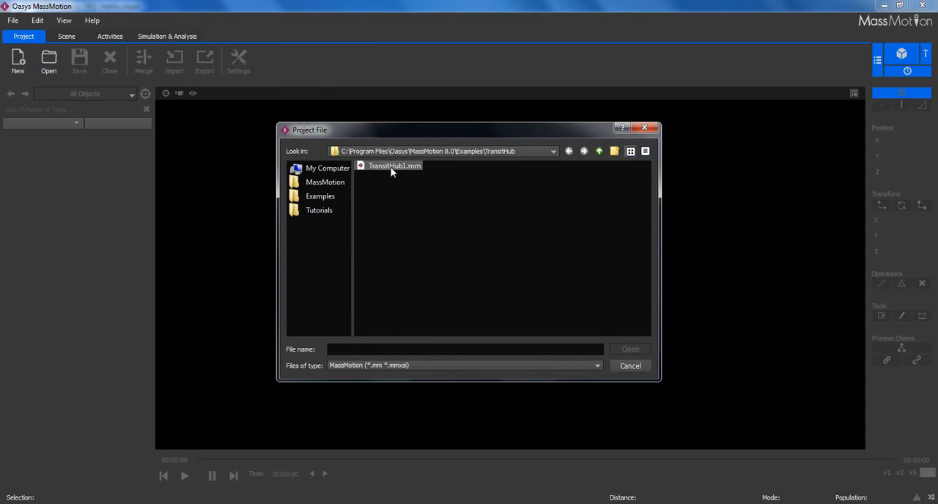
double_click(391, 170)
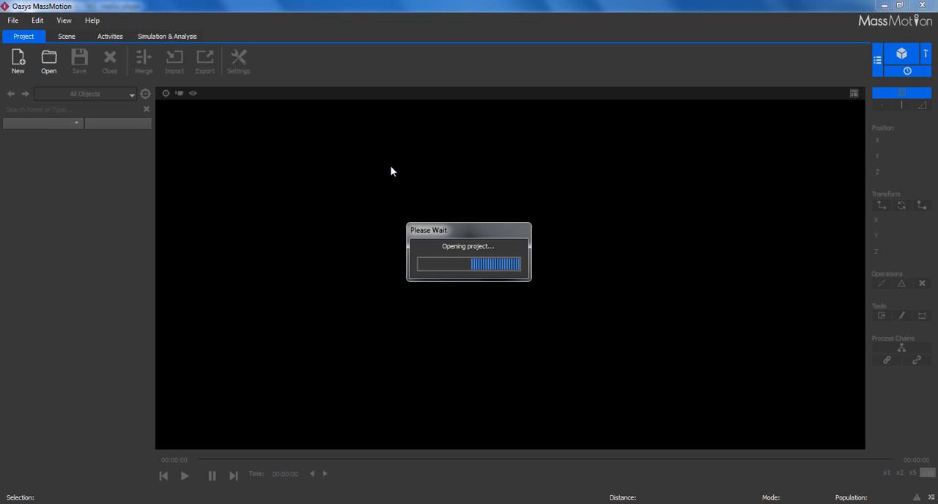
- Create a new agent filter for the transit hub project
scroll(549, 275, "up", 3)
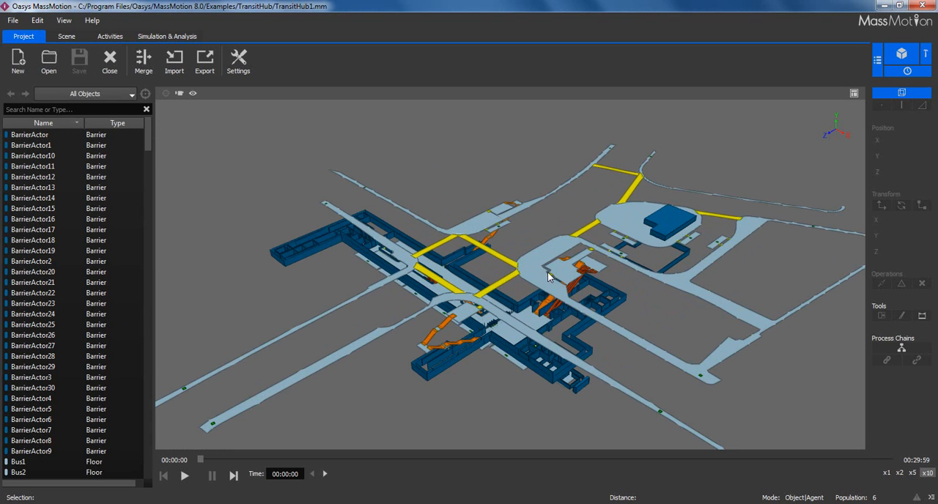
scroll(534, 257, "up", 2)
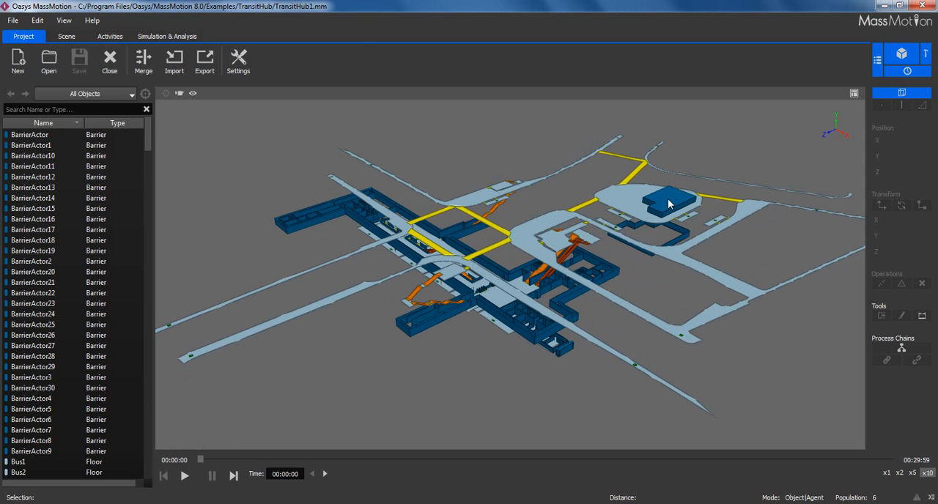
scroll(446, 254, "up", 5)
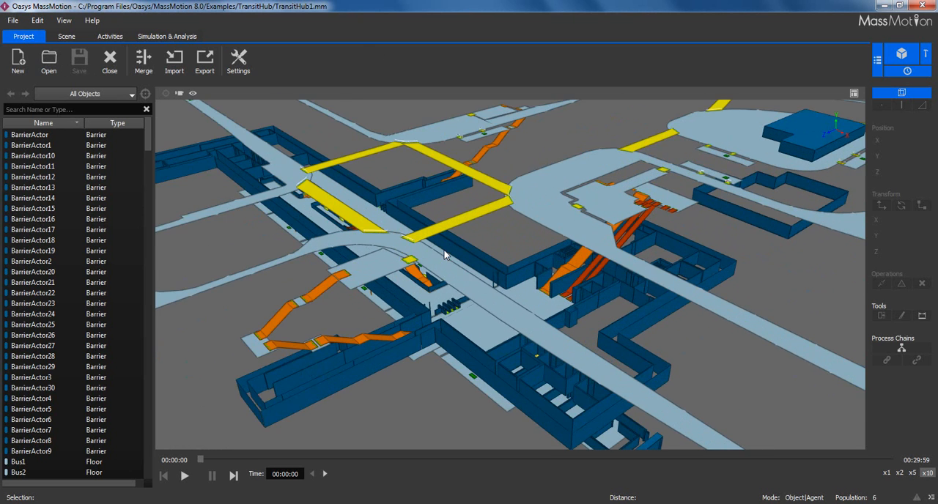
middle_click_drag(444, 254, 495, 264)
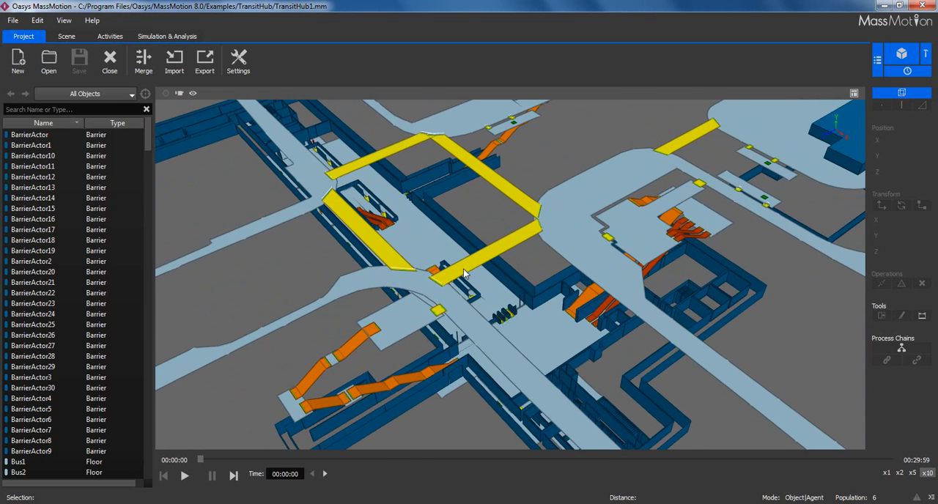
scroll(465, 269, "up", 3)
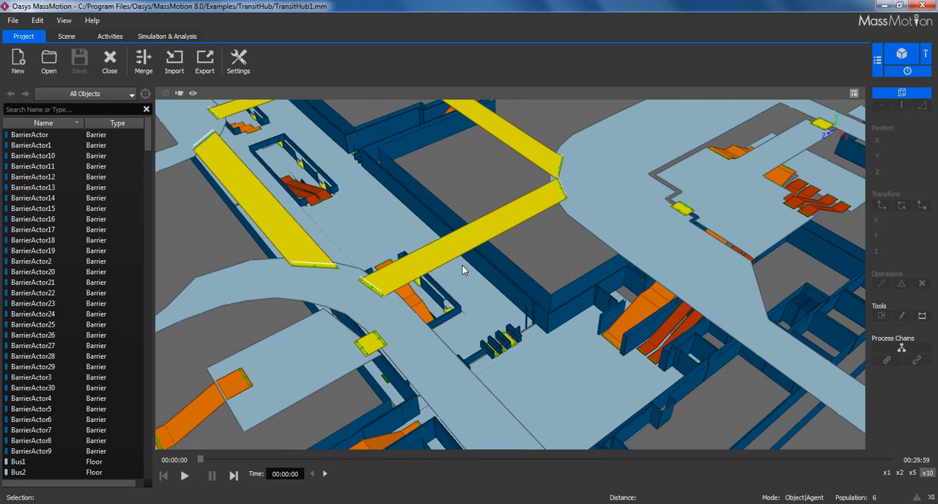
left_click(180, 36)
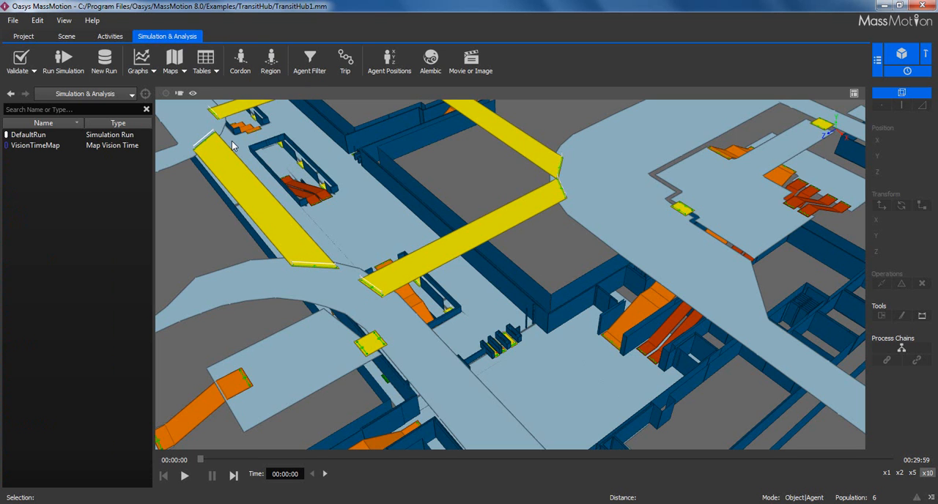
left_click(314, 64)
left_click_drag(433, 40, 80, 51)
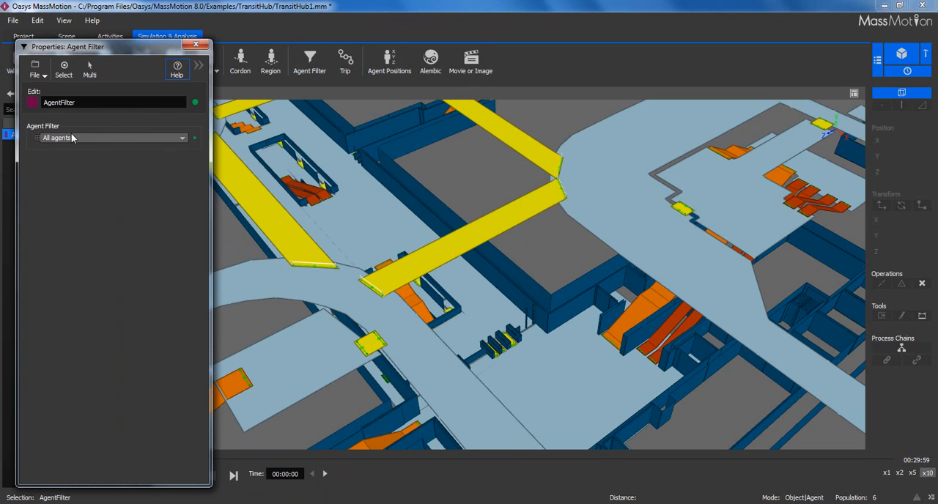
- Select the mezzanine floor behind the row of gates in the 3D model
middle_click_drag(449, 233, 545, 183)
left_click_drag(488, 247, 483, 220)
scroll(542, 233, "down", 3)
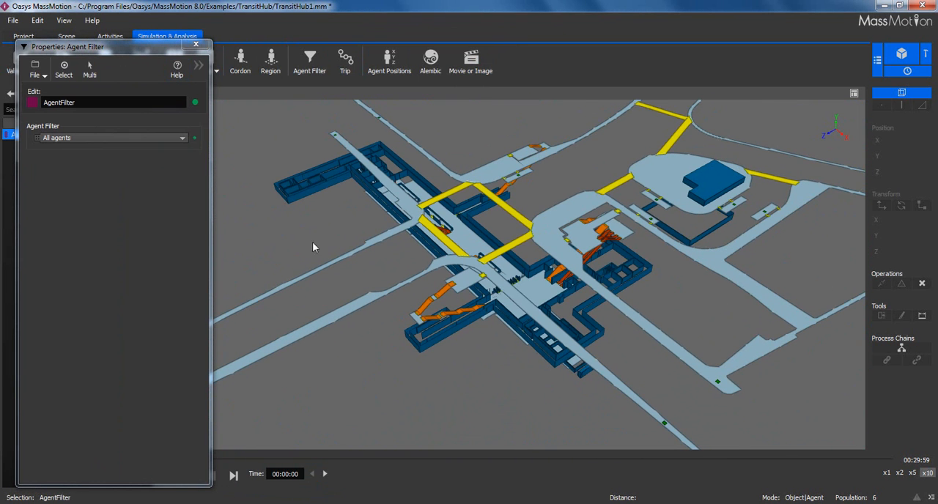
scroll(493, 253, "up", 5)
middle_click_drag(493, 254, 528, 269)
left_click(479, 217)
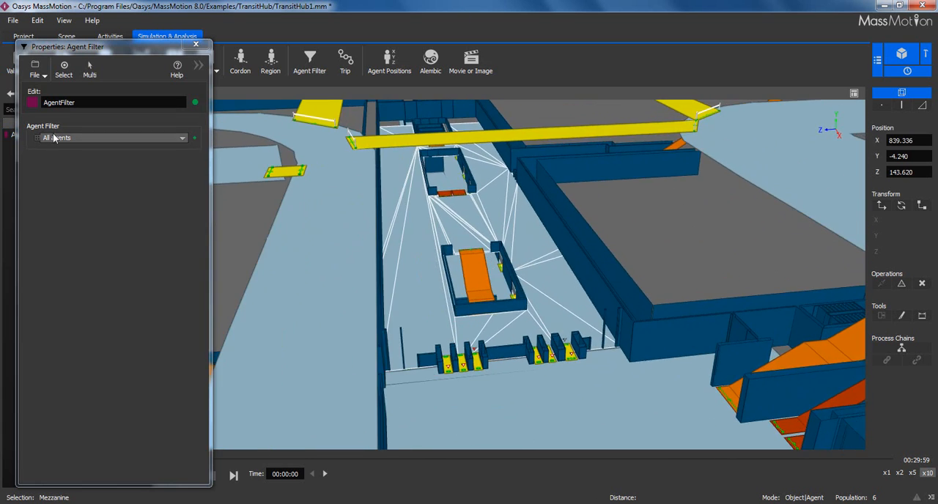
- Set the agent filter to the All of type and add a second condition to it
left_click(58, 138)
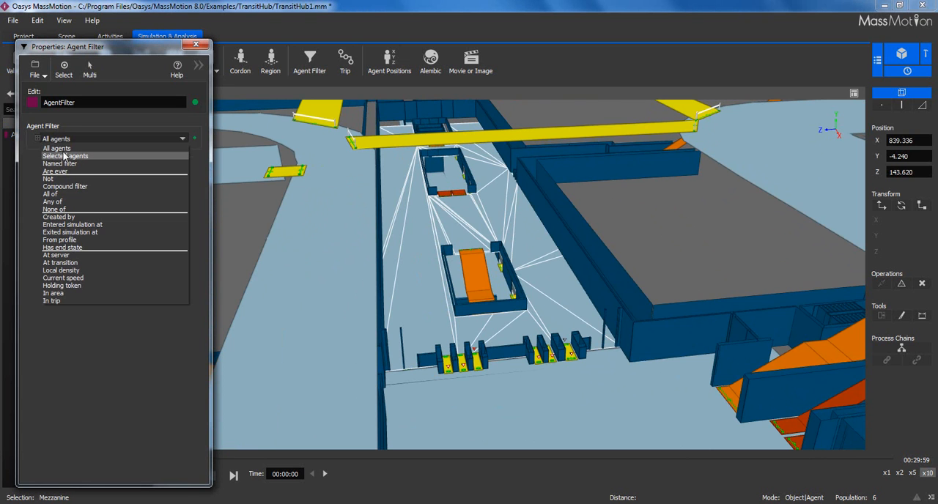
left_click(72, 196)
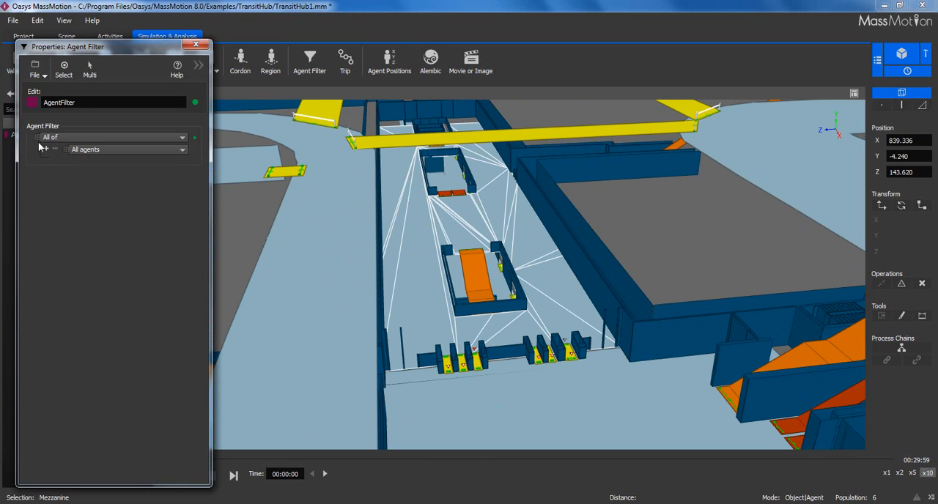
left_click(46, 150)
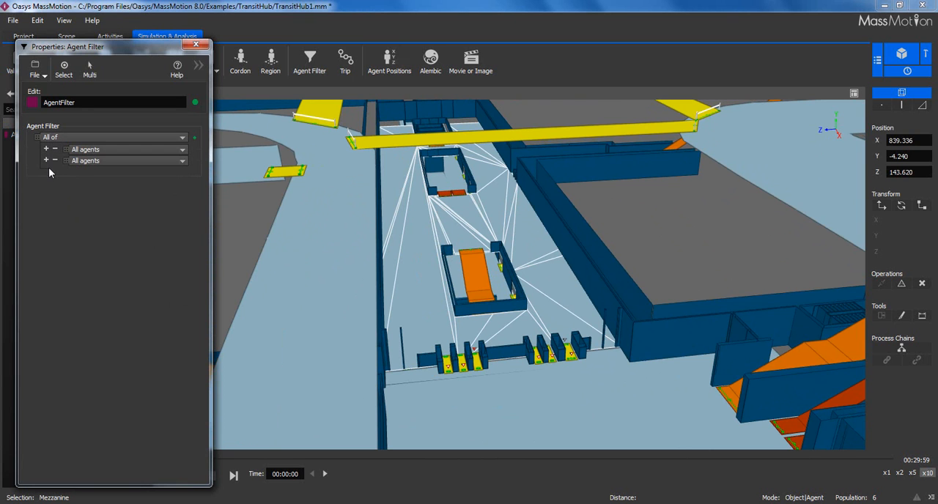
- Set the filter's first condition to Entered simulation at the NHoodEntries.Portals collection
left_click(91, 151)
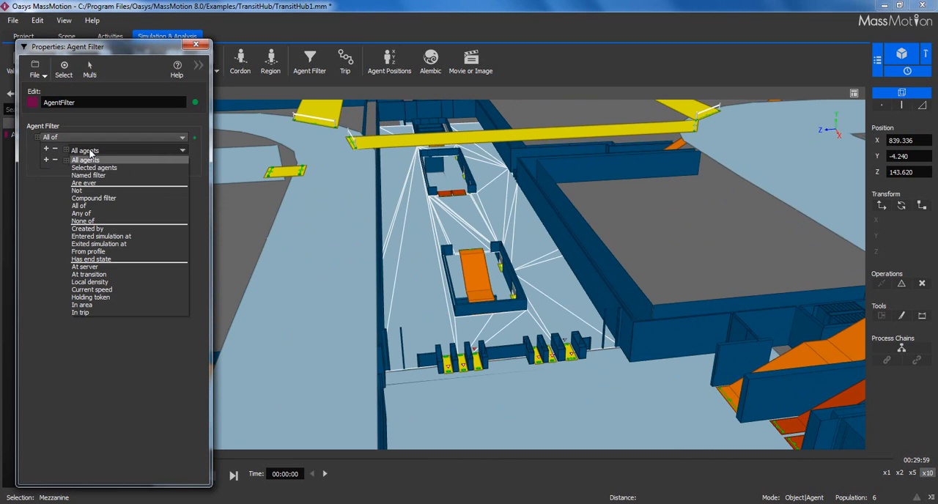
left_click(109, 236)
left_click(185, 160)
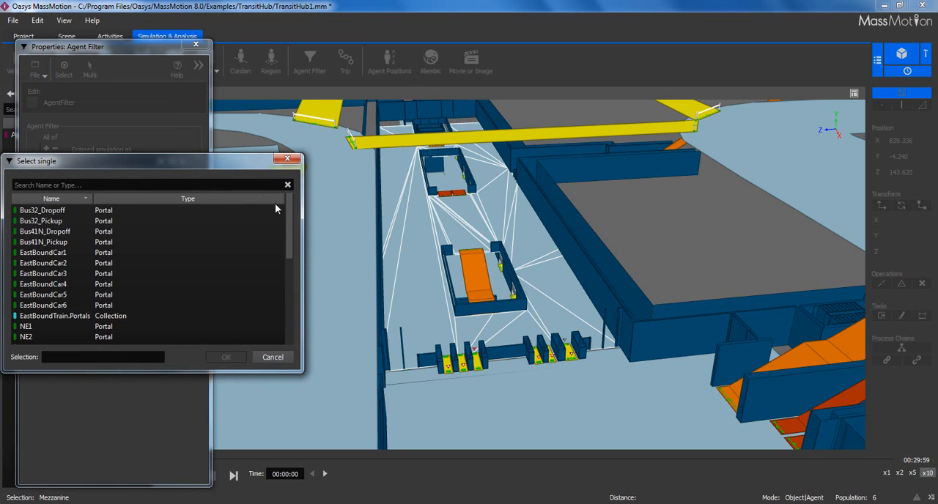
left_click_drag(288, 212, 296, 261)
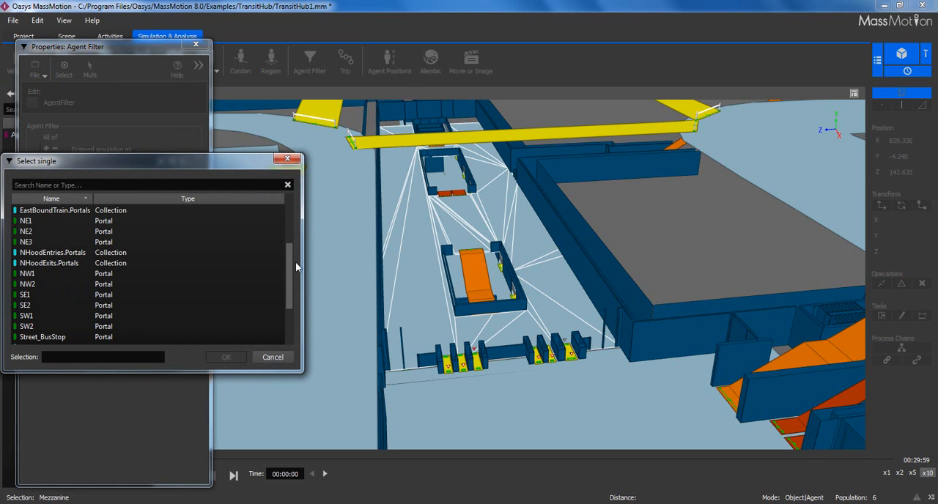
left_click(114, 252)
left_click(226, 357)
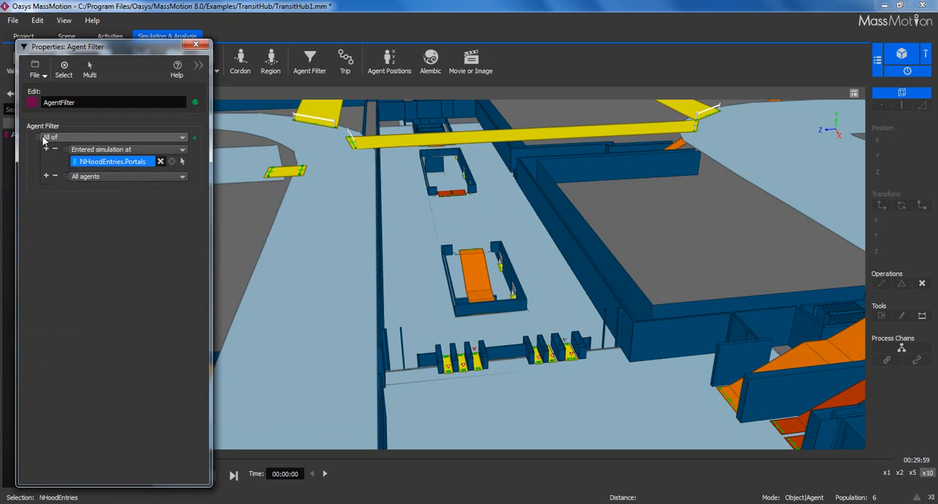
- Set the filter's second condition to agents that Are ever In area Mezzanine, and close the filter's properties
left_click(110, 176)
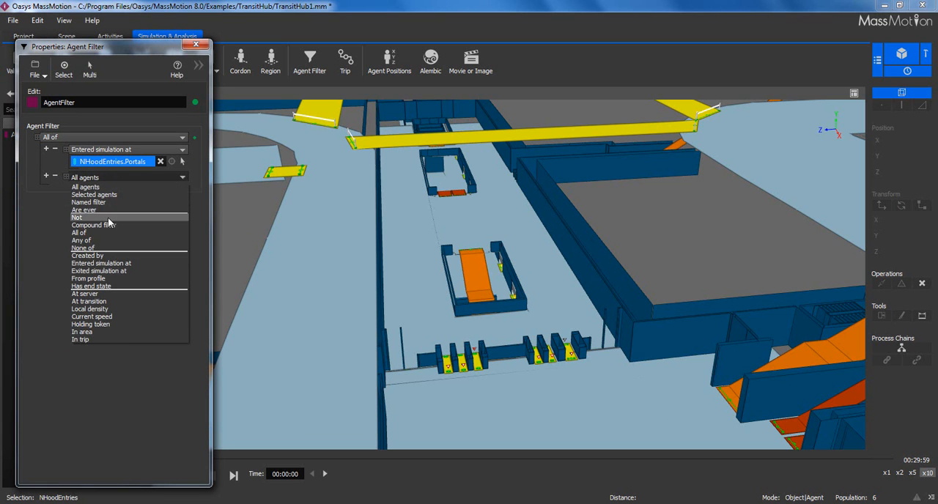
left_click(107, 211)
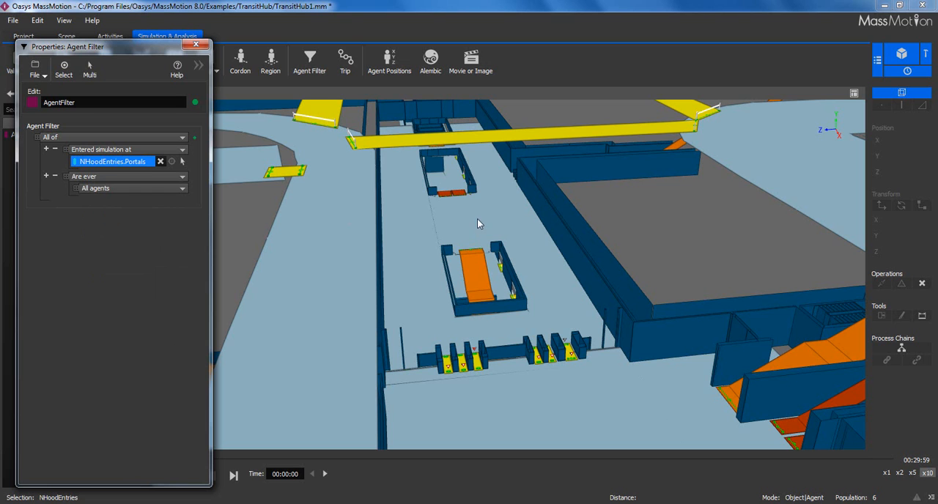
left_click(110, 189)
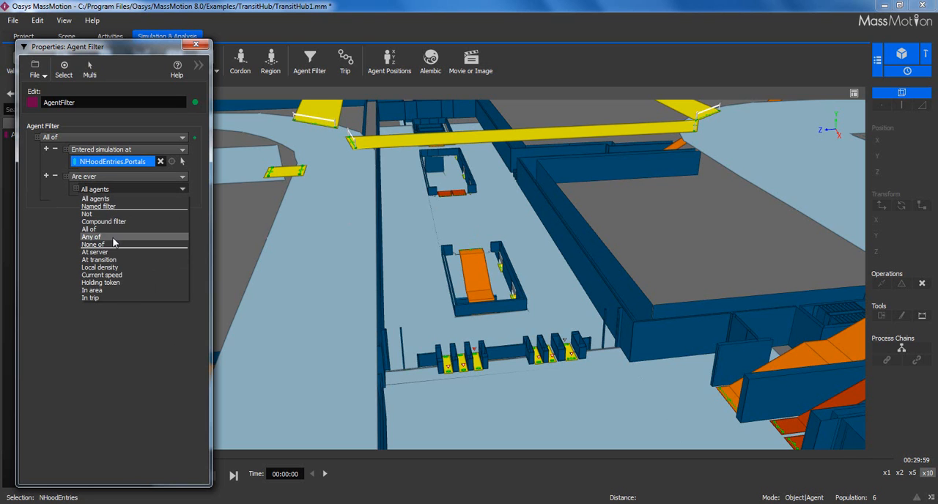
left_click(92, 290)
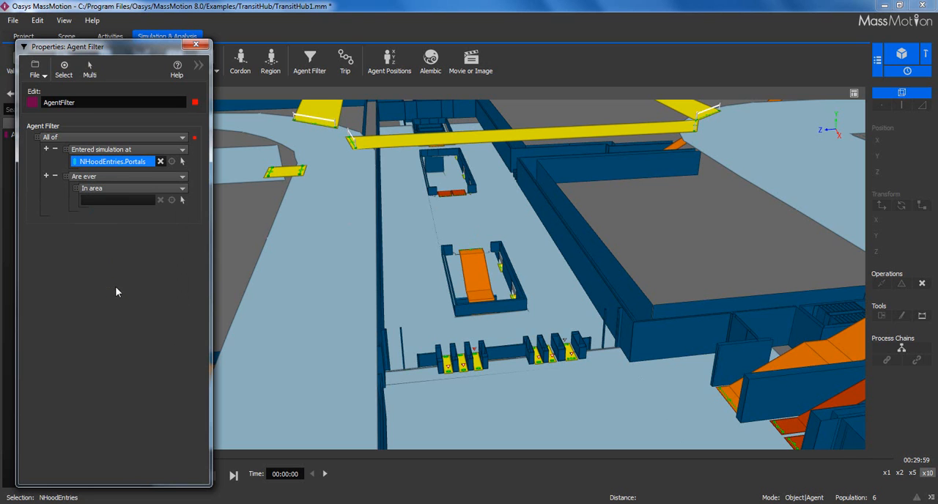
left_click(464, 240)
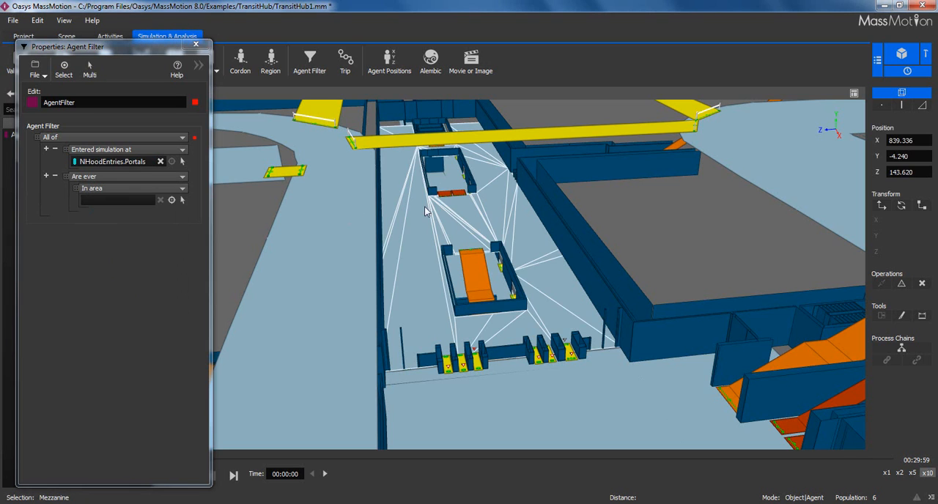
left_click(171, 201)
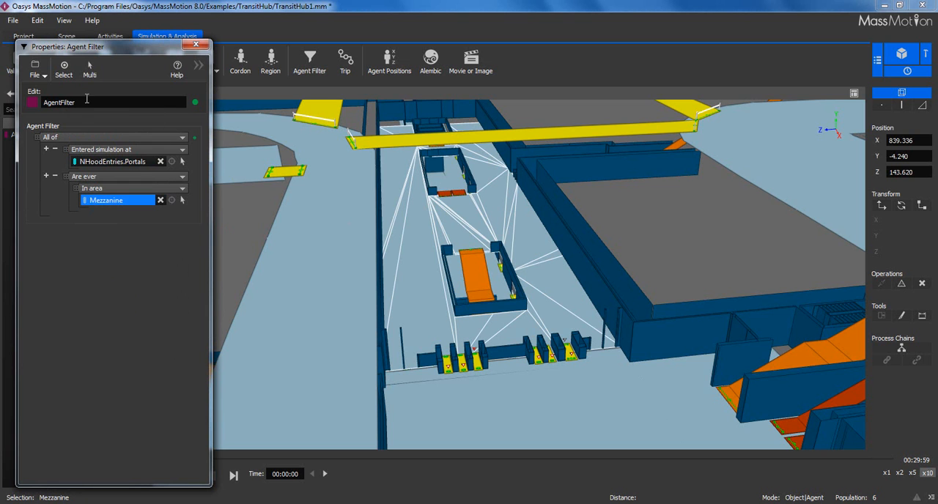
left_click(196, 48)
- Clear the selection and advance the simulation playback to 00:03:37
left_click(646, 221)
scroll(613, 209, "down", 3)
scroll(611, 212, "down", 3)
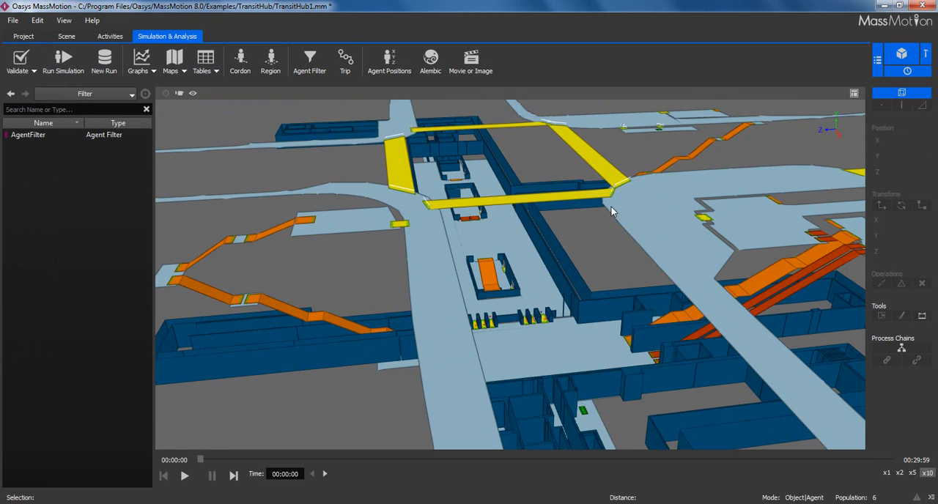
left_click(203, 460)
left_click_drag(203, 460, 283, 461)
scroll(498, 303, "down", 3)
scroll(499, 303, "down", 1)
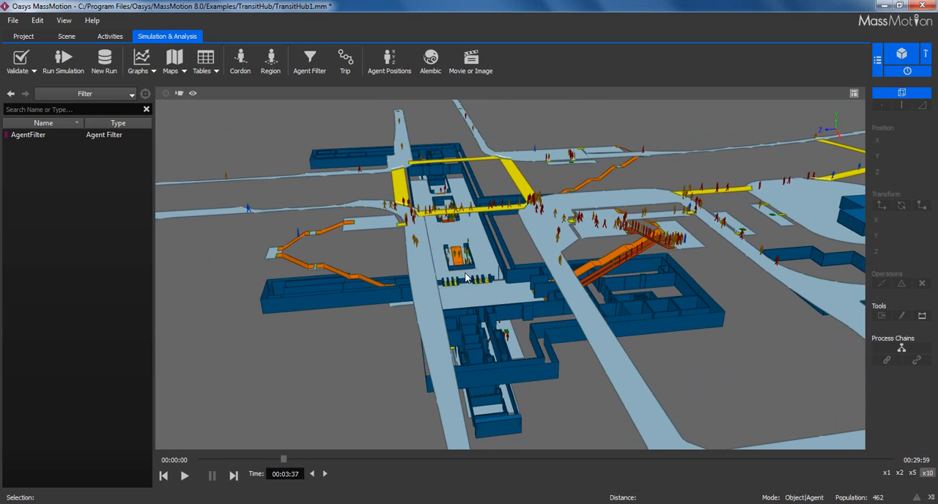
- List the simulation runs and enable the agent filter in the DefaultRun properties
left_click(86, 95)
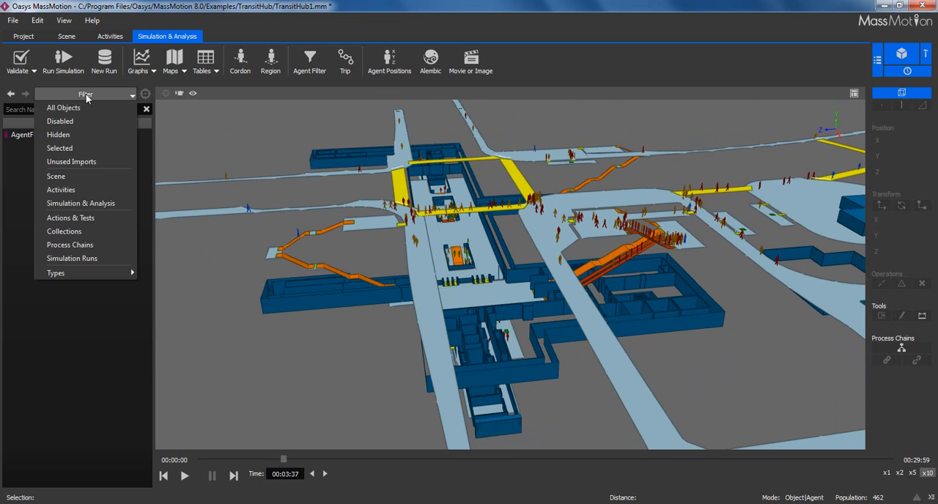
left_click(71, 258)
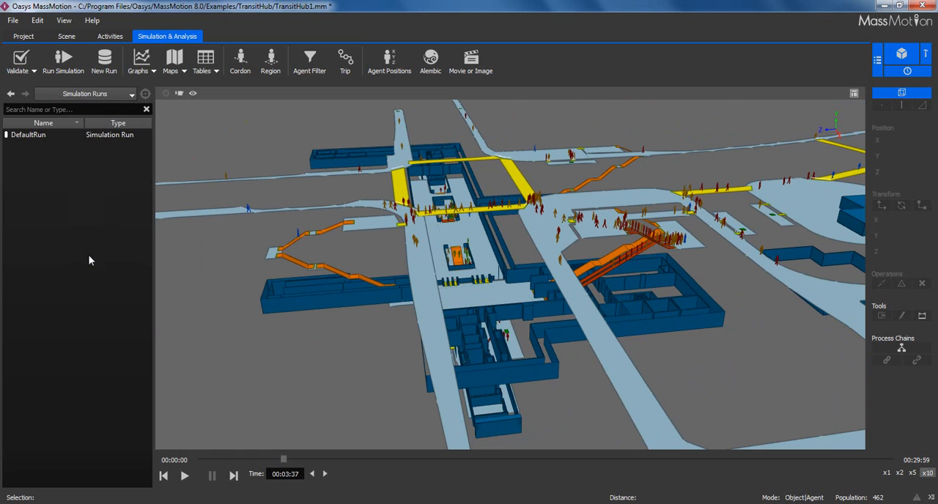
double_click(27, 136)
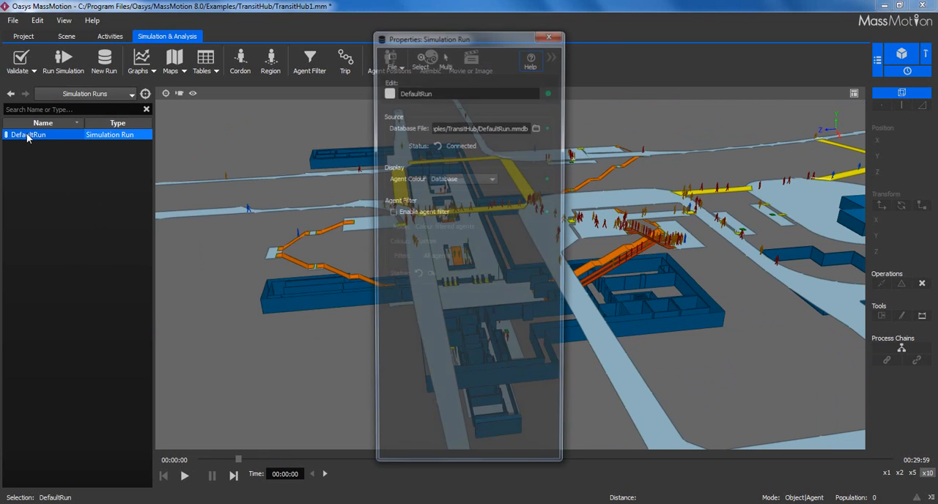
left_click_drag(449, 42, 92, 51)
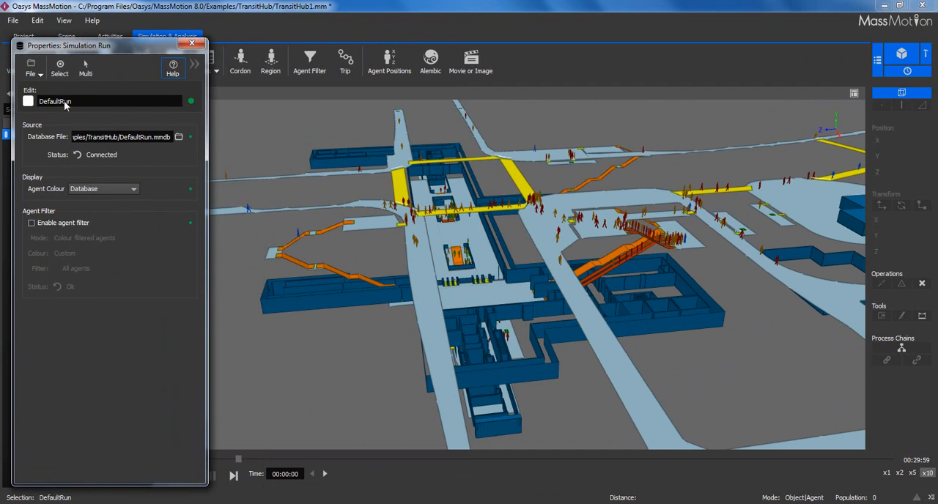
left_click(31, 222)
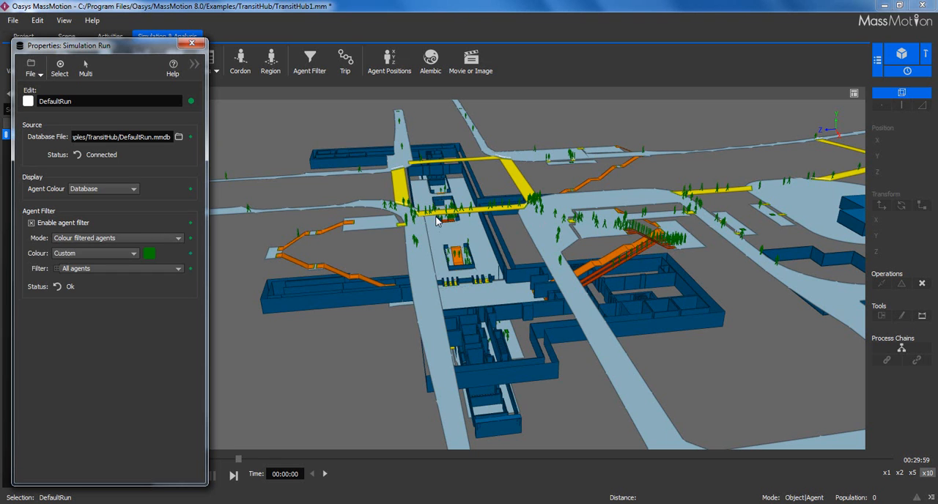
- Set the custom colour for DefaultRun's filtered agents to yellow
left_click(150, 255)
left_click(134, 226)
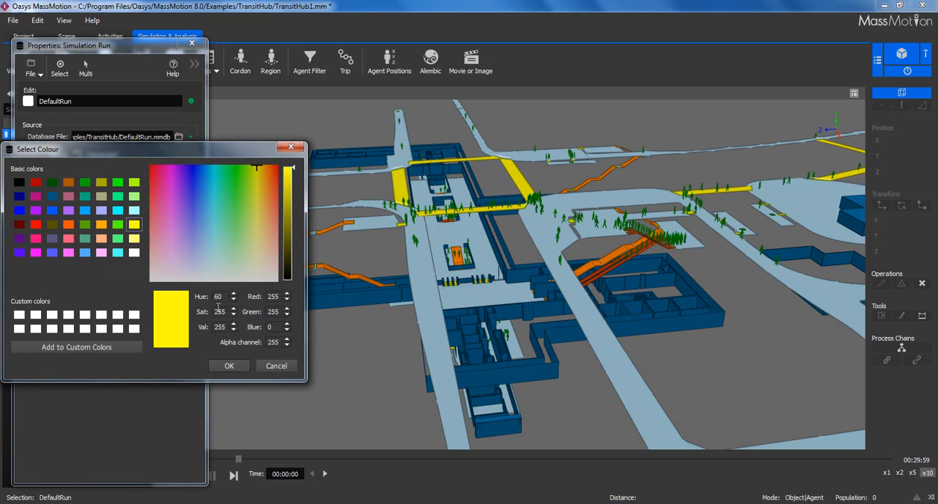
left_click(241, 367)
- Set DefaultRun's filter to Named filter and assign AgentFilter to it
left_click(89, 269)
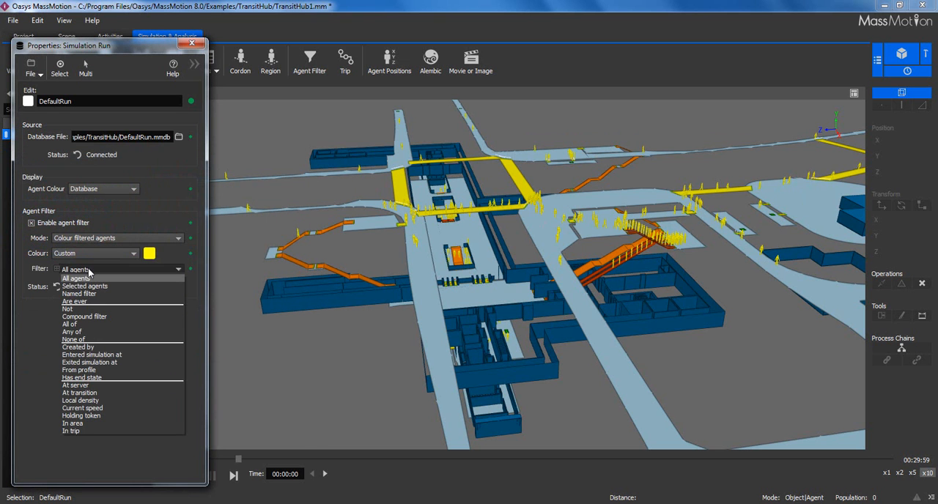
left_click(97, 293)
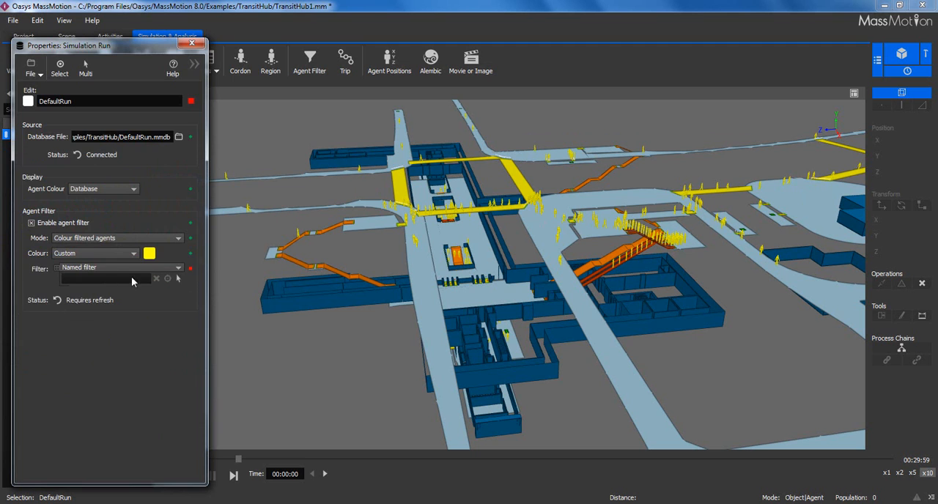
left_click(179, 279)
double_click(52, 210)
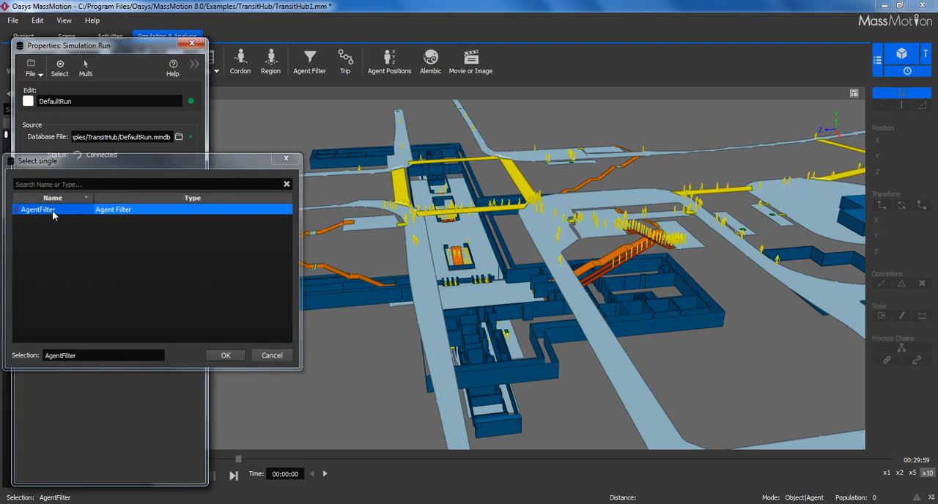
- Refresh the status of DefaultRun's agent filter and examine the coloured agents on the mezzanine, walkways and stairs
left_click(57, 300)
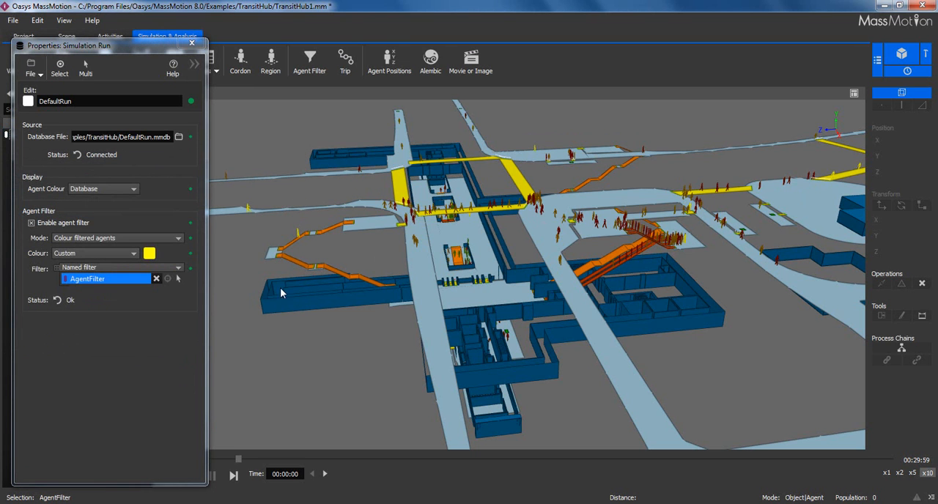
scroll(506, 255, "up", 6)
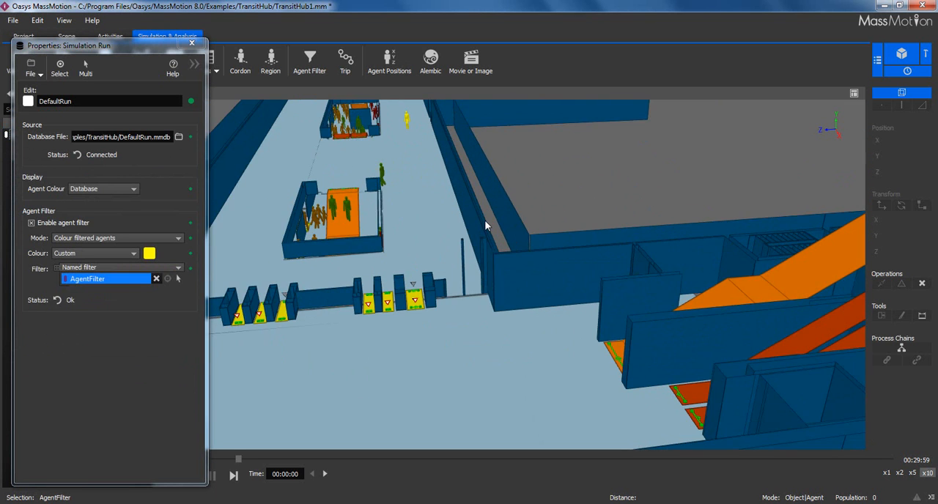
scroll(479, 210, "down", 5)
scroll(464, 243, "up", 3)
scroll(469, 256, "down", 1)
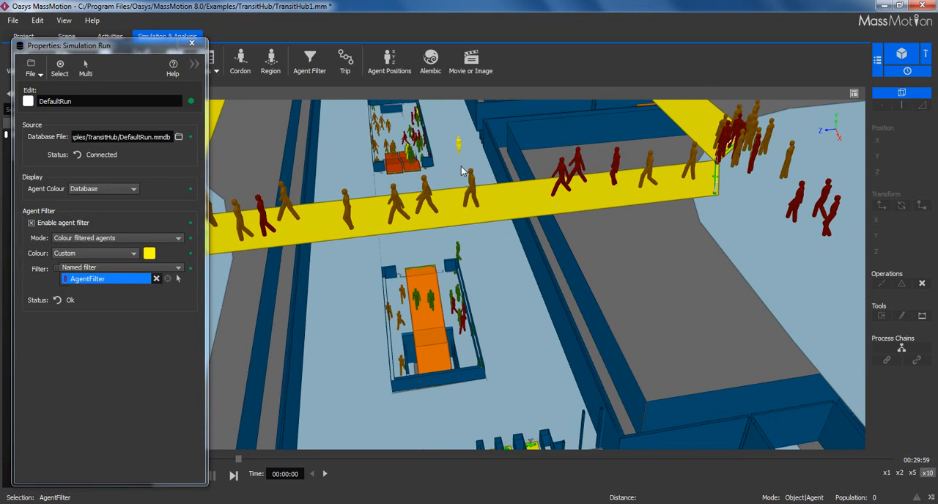
scroll(467, 207, "down", 3)
scroll(469, 207, "down", 2)
scroll(469, 216, "up", 4)
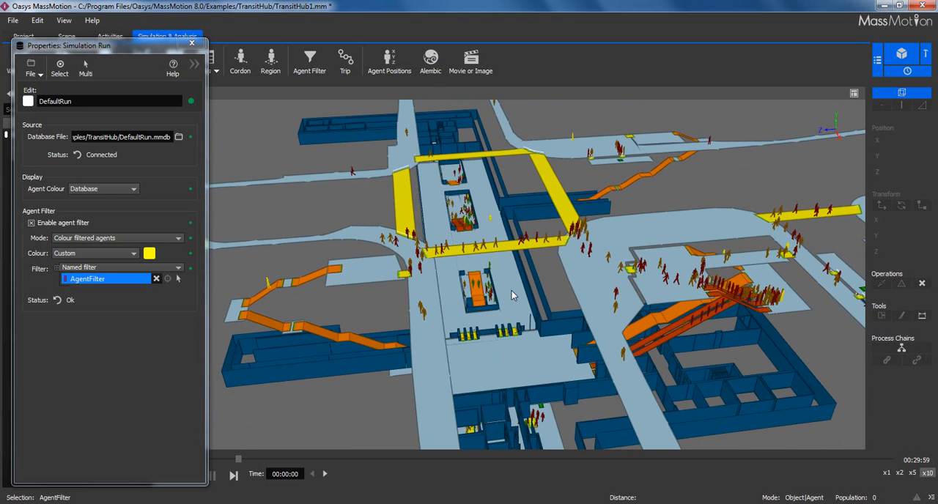
scroll(498, 271, "down", 3)
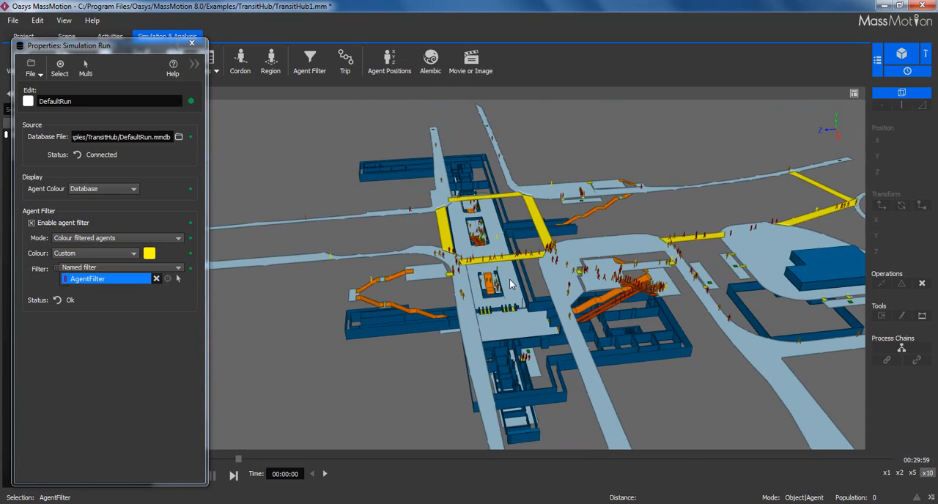
scroll(538, 244, "up", 2)
scroll(514, 236, "down", 2)
middle_click_drag(582, 217, 593, 259)
scroll(535, 211, "up", 2)
scroll(534, 211, "up", 5)
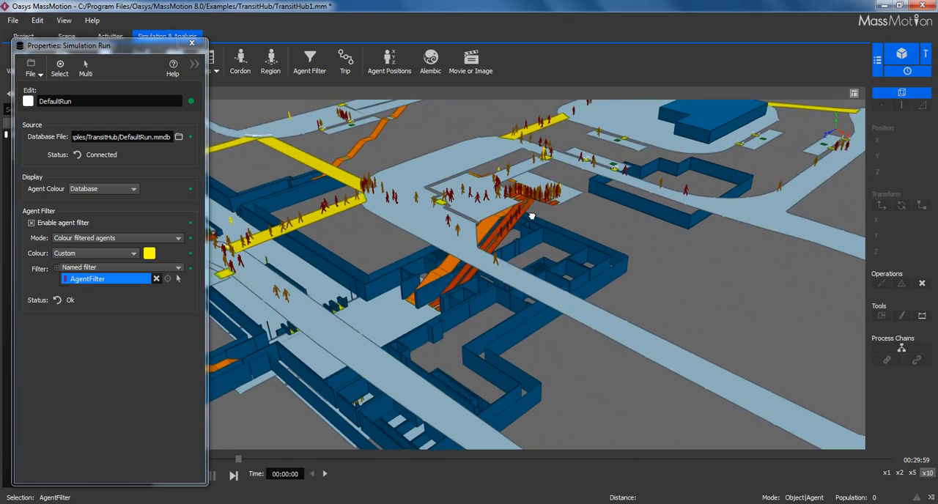
scroll(546, 236, "down", 2)
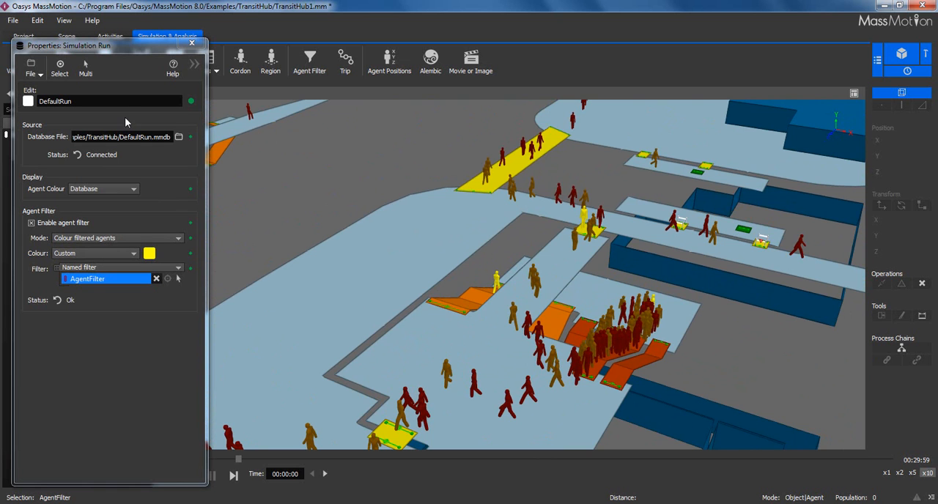
left_click(191, 43)
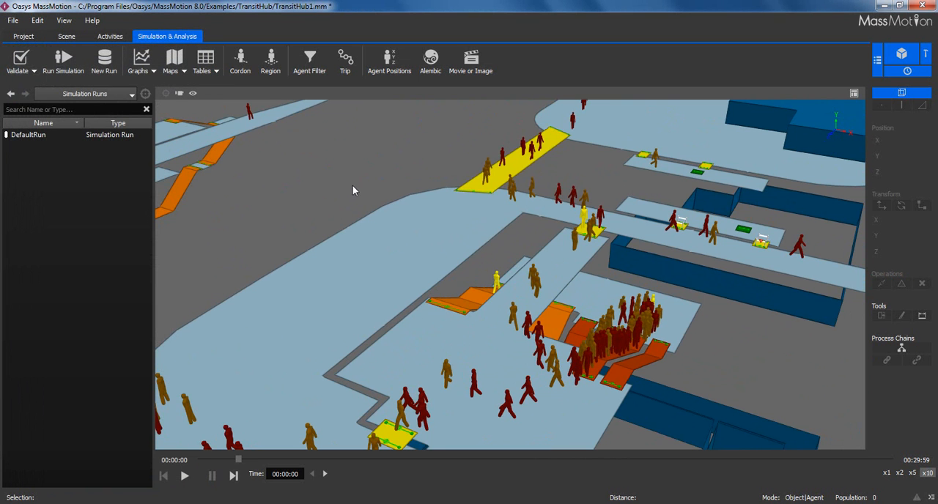
- Create an Agent Path map for the simulation run
middle_click_drag(348, 227, 449, 228)
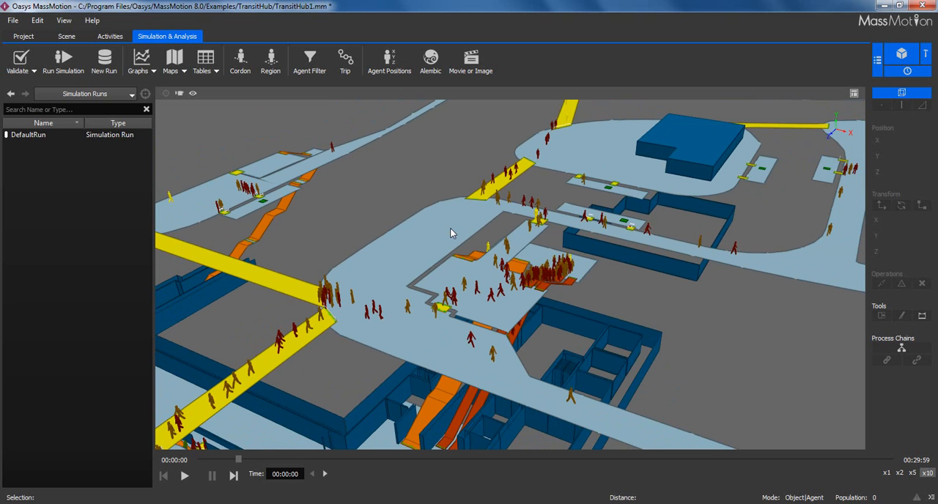
middle_click_drag(420, 220, 414, 193)
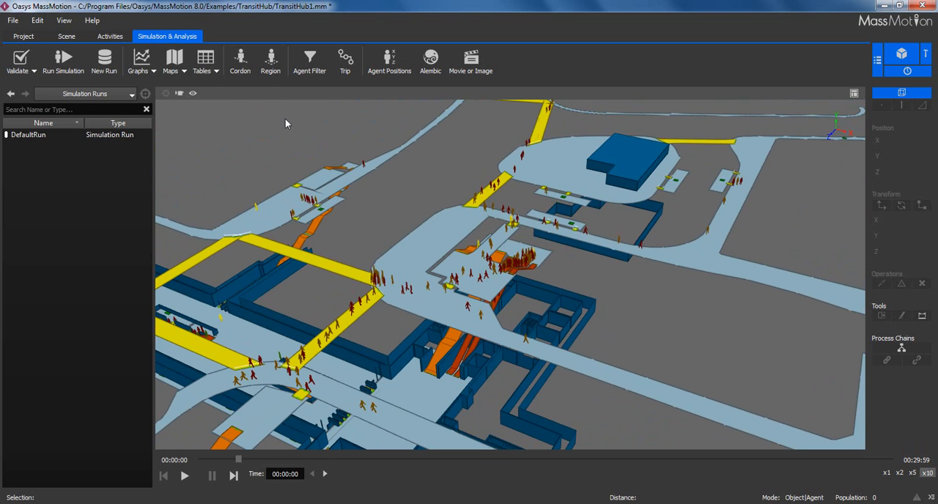
left_click(175, 66)
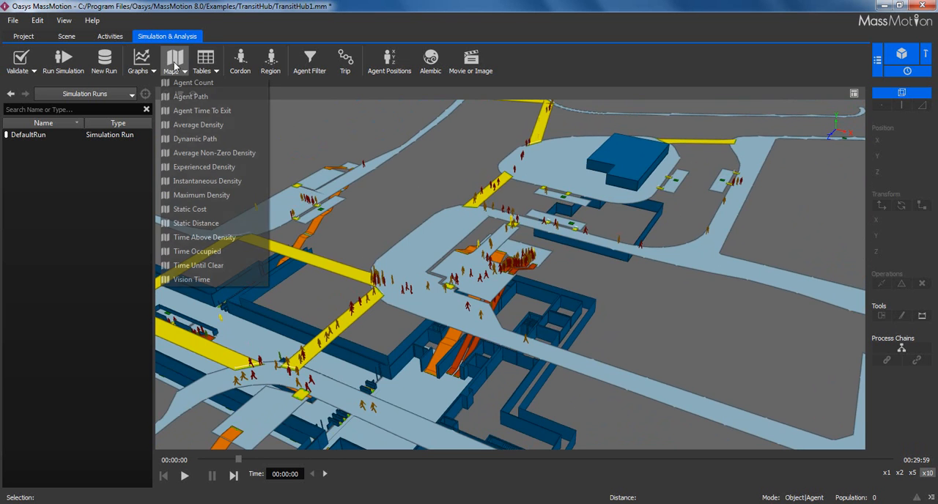
left_click(188, 99)
left_click_drag(454, 27, 125, 57)
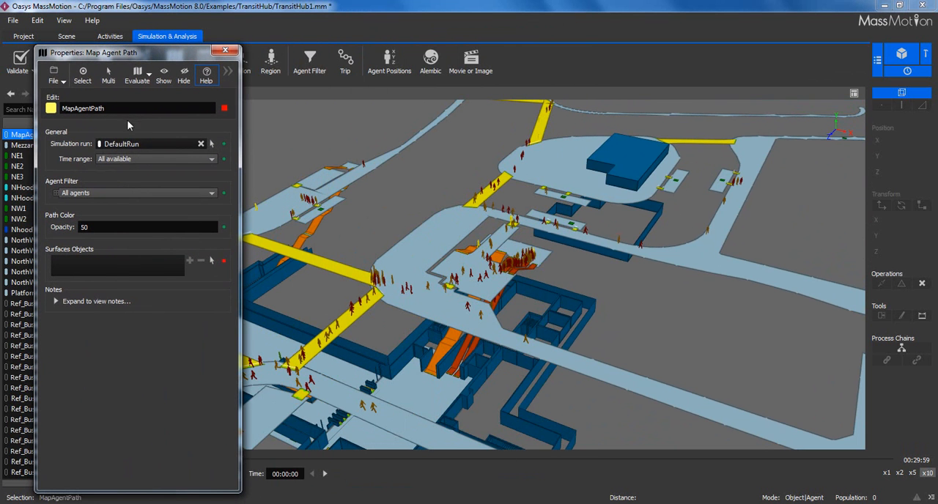
- Set the agent path map's filter to Named filter and assign AgentFilter to it
left_click(119, 194)
left_click(108, 219)
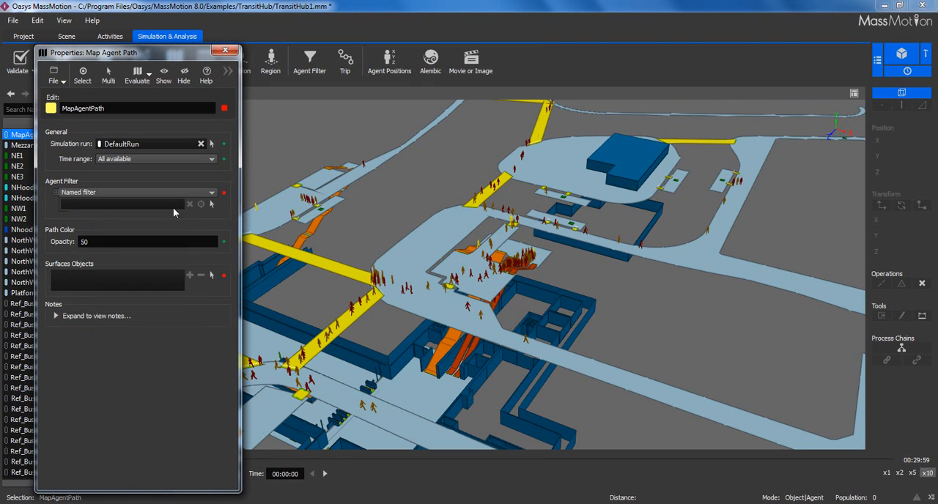
left_click(209, 203)
double_click(58, 215)
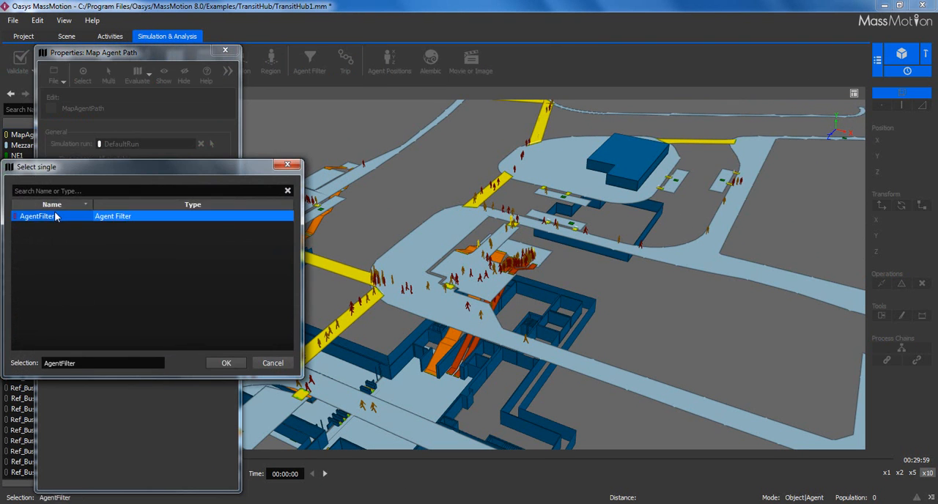
middle_click_drag(331, 274, 489, 190)
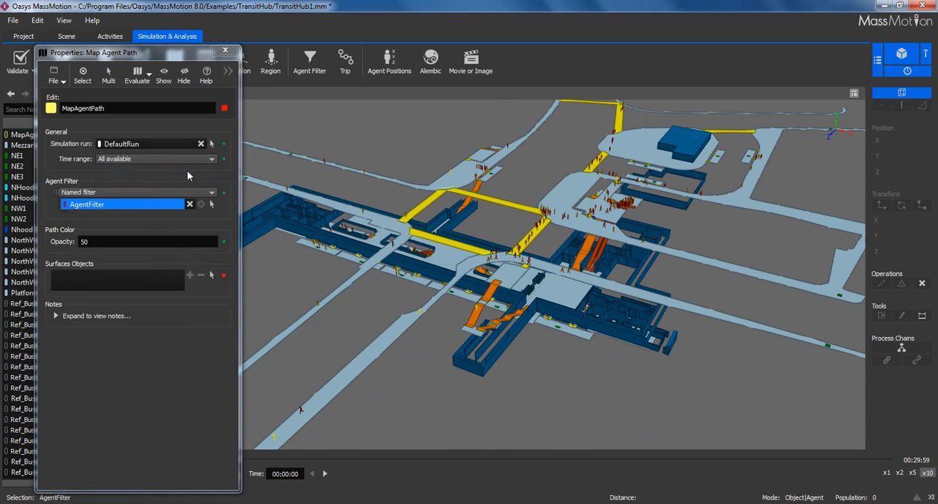
- Set the map's time range to a specified interval starting at 00:15:00 with a duration of 00:05:00, and try to evaluate the map
left_click(154, 159)
left_click(127, 192)
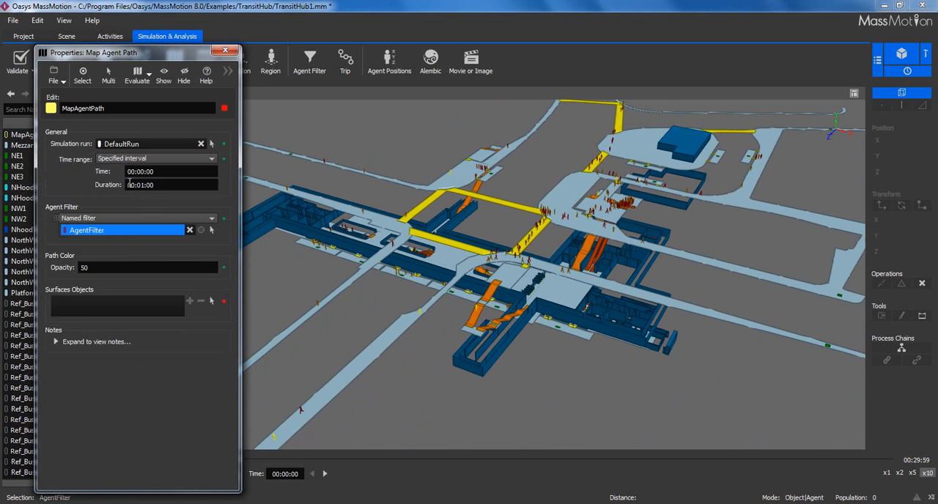
left_click_drag(165, 172, 109, 173)
type("1")
key("Return")
key("Tab")
type("5m")
key("Return")
left_click(146, 81)
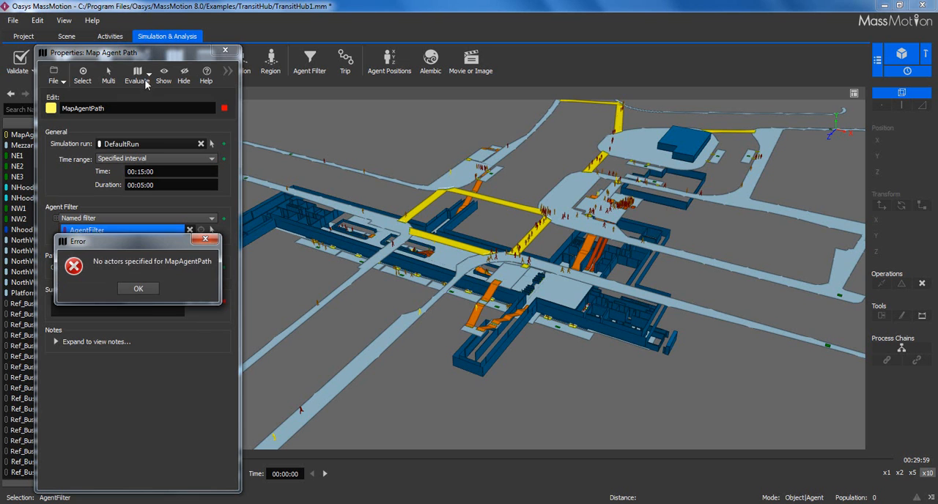
left_click(150, 290)
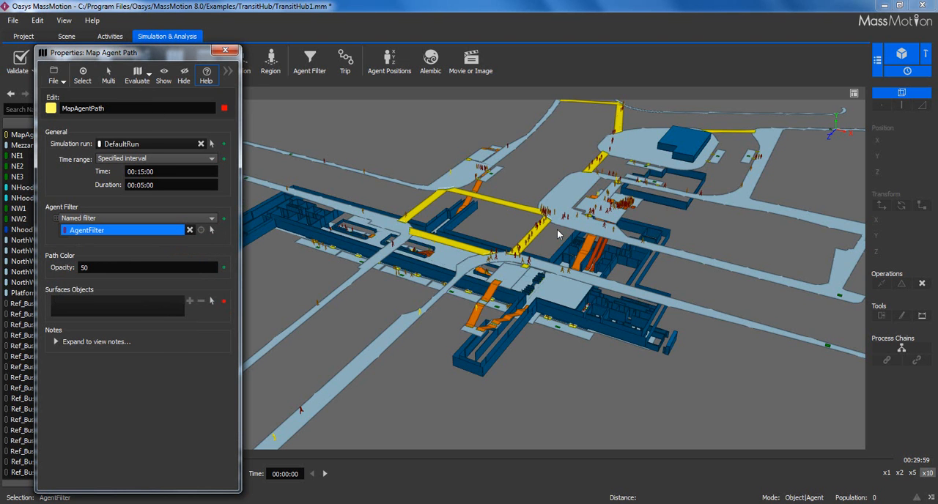
- Select the entire station model and add it to the agent path map's surface objects
scroll(563, 228, "down", 5)
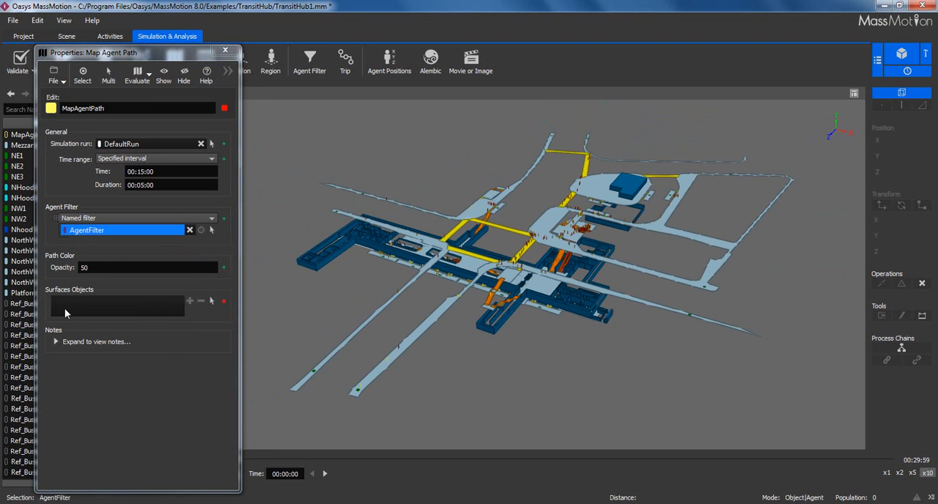
scroll(529, 292, "down", 1)
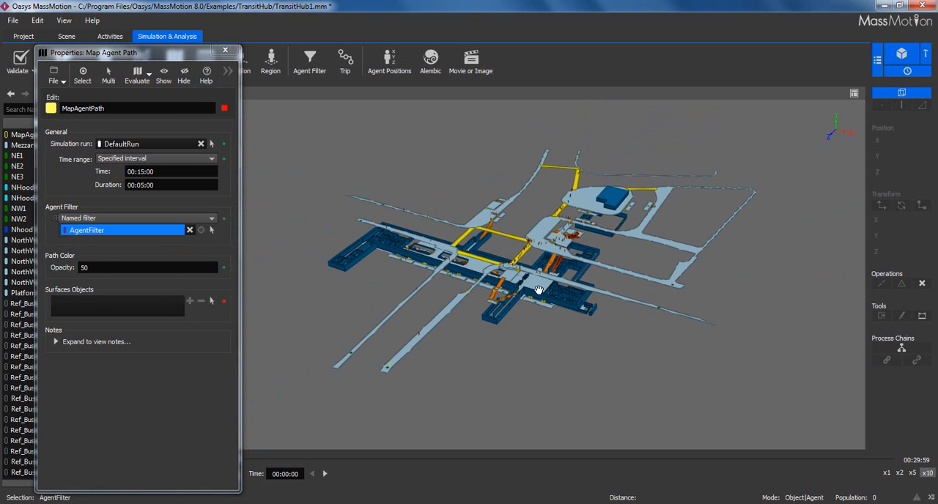
left_click_drag(779, 407, 285, 126)
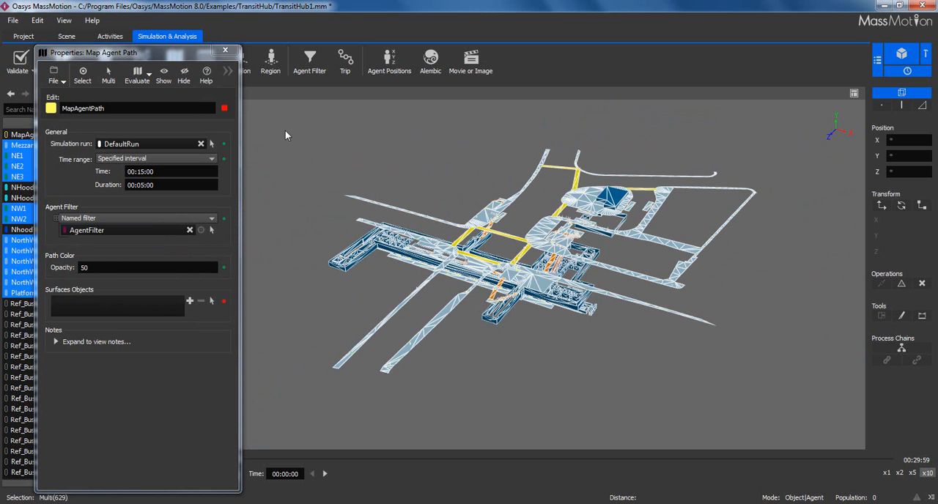
left_click(190, 301)
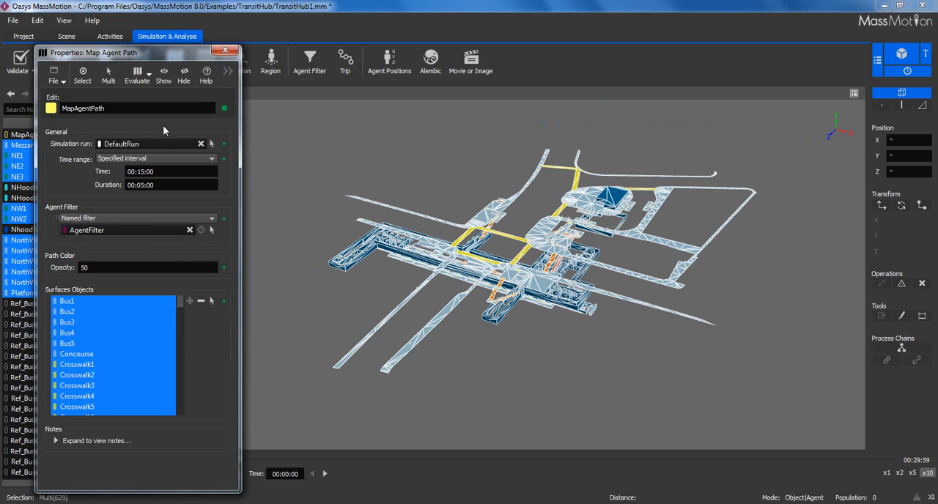
- Evaluate the agent path map and examine the drawn paths across the station model
left_click(143, 81)
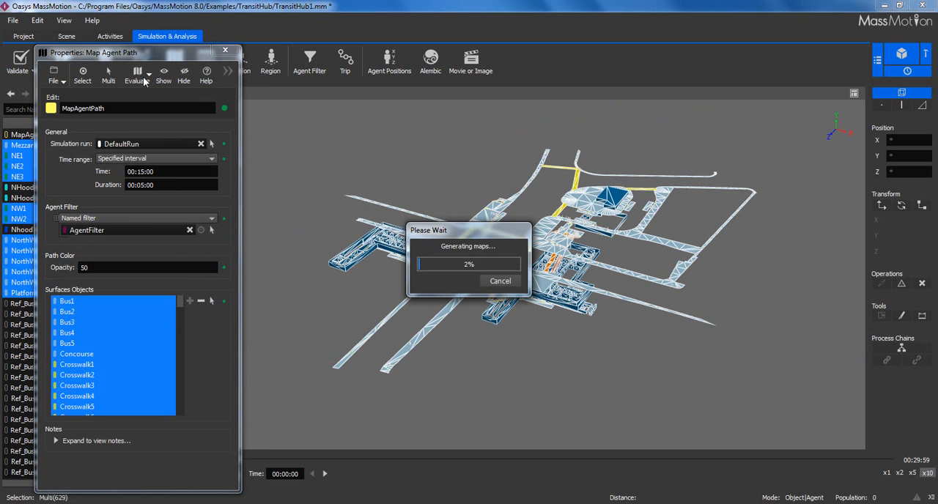
left_click_drag(498, 235, 135, 338)
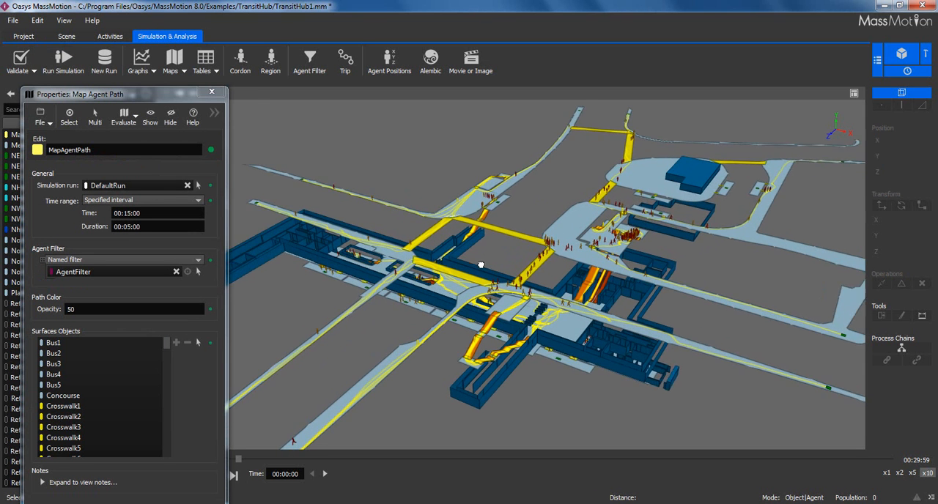
right_click_drag(480, 265, 424, 280)
middle_click_drag(501, 314, 516, 263)
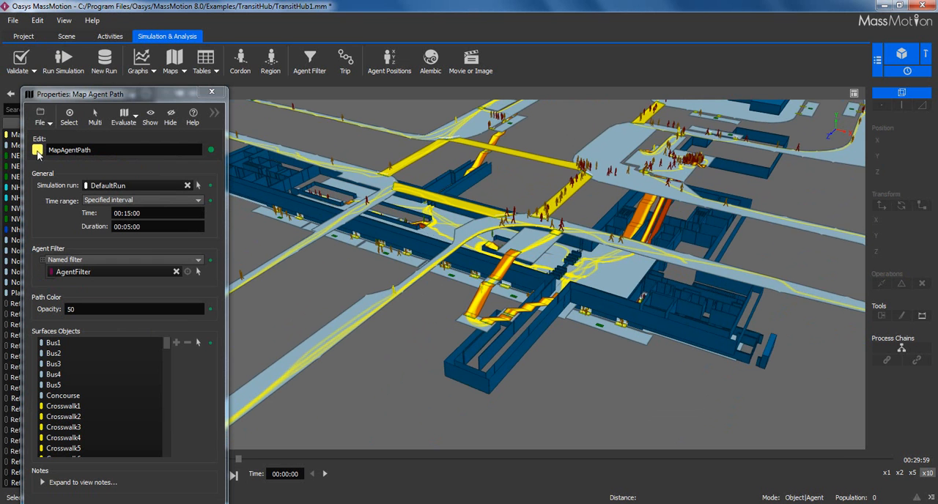
scroll(497, 259, "up", 2)
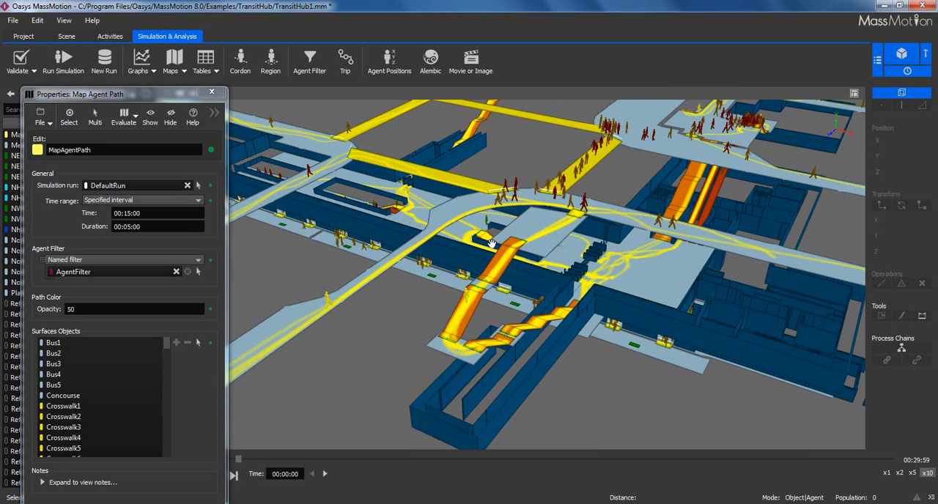
scroll(490, 245, "down", 4)
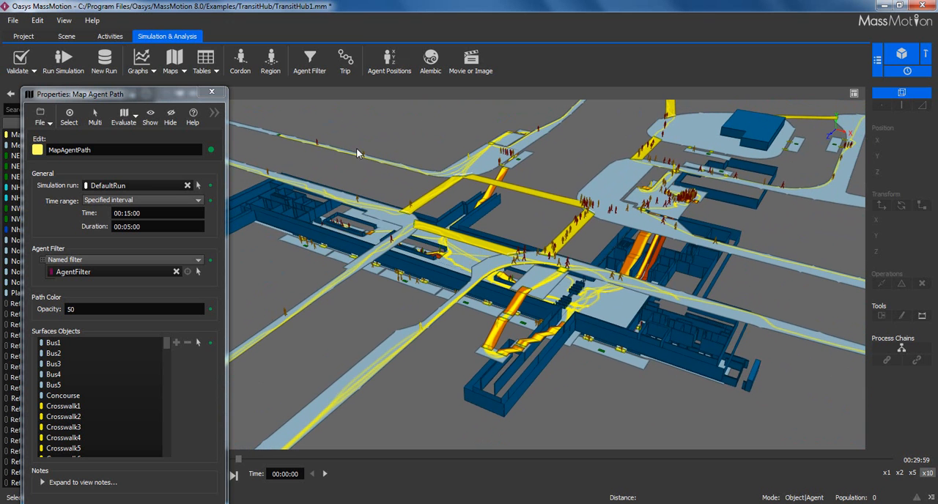
left_click(216, 93)
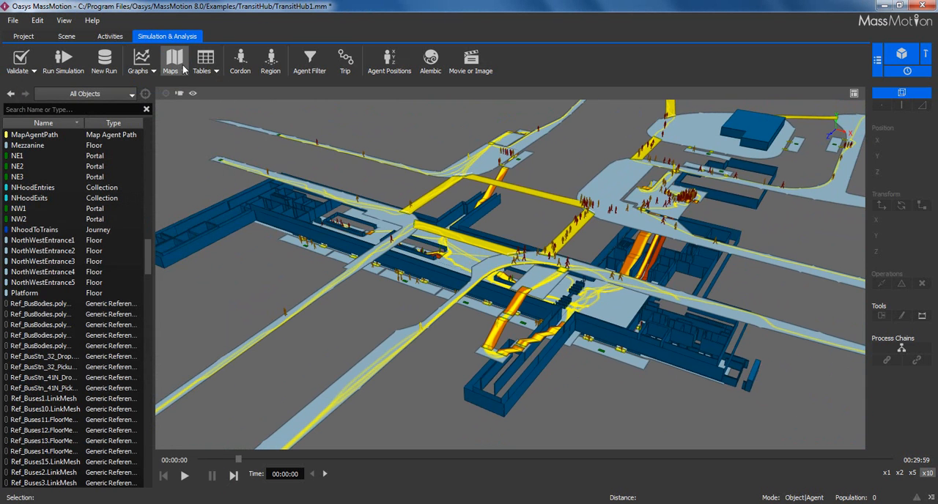
left_click(184, 69)
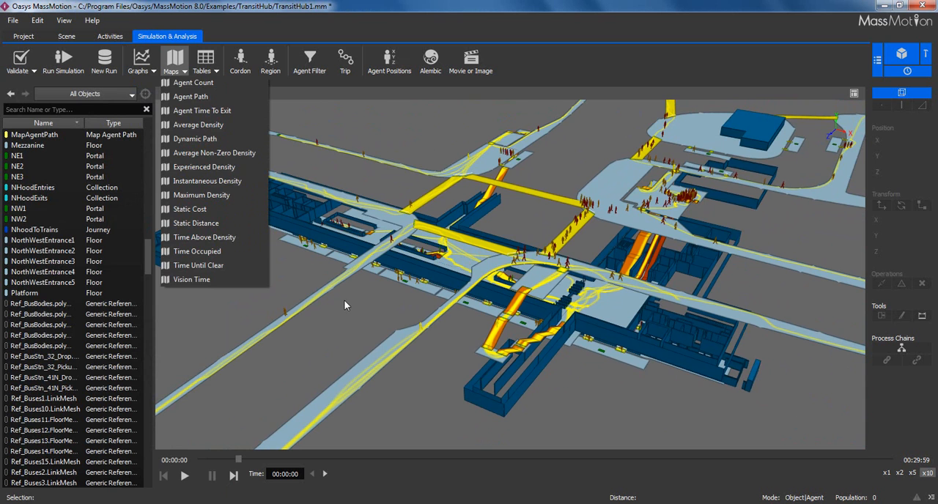
left_click_drag(345, 302, 356, 310)
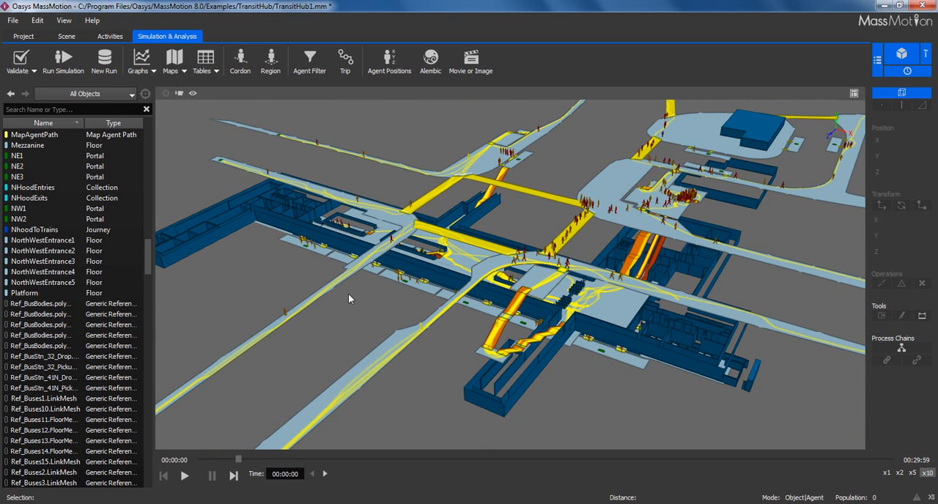
- Create an Agent Summary table for the simulation run
left_click(209, 71)
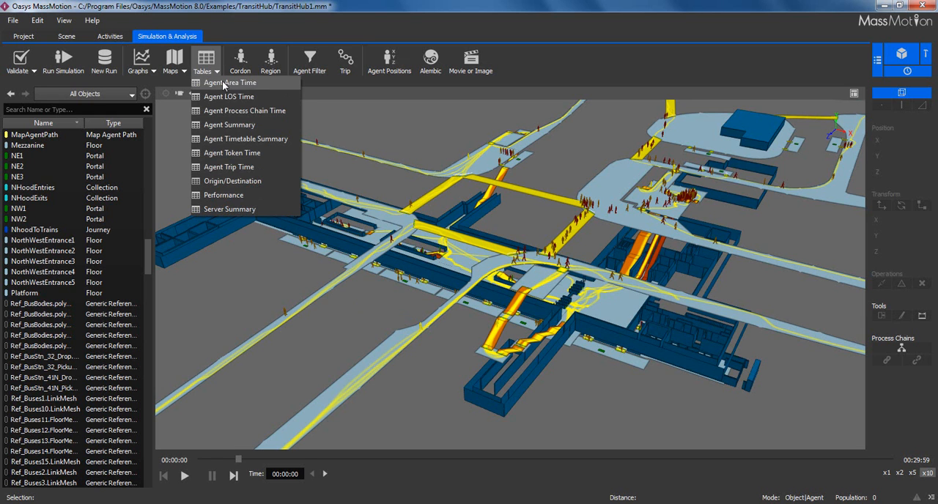
left_click(247, 126)
left_click_drag(440, 36, 214, 41)
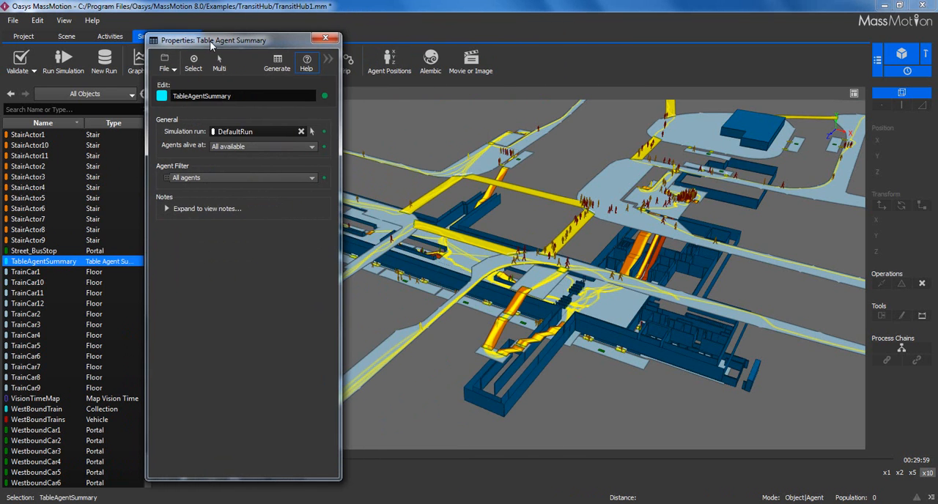
- Set the agent summary table's filter to Named filter with AgentFilter and generate the table
left_click(208, 179)
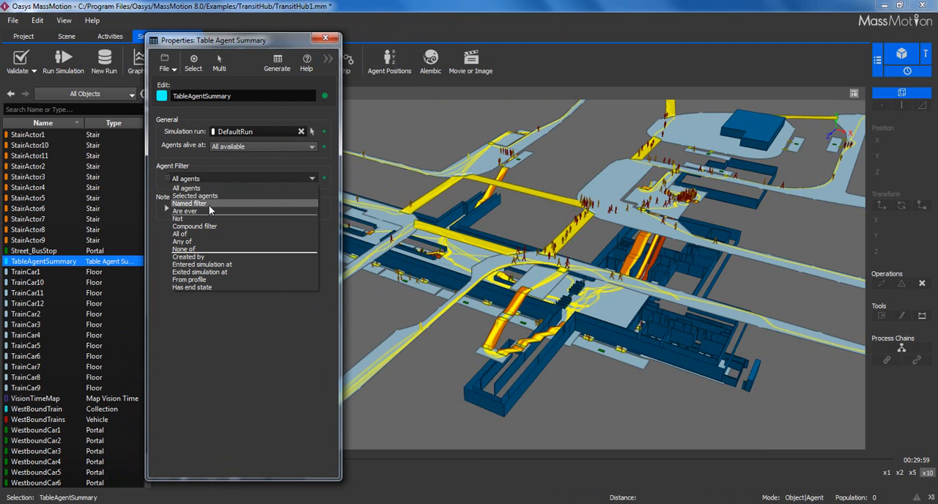
left_click(210, 211)
left_click(312, 192)
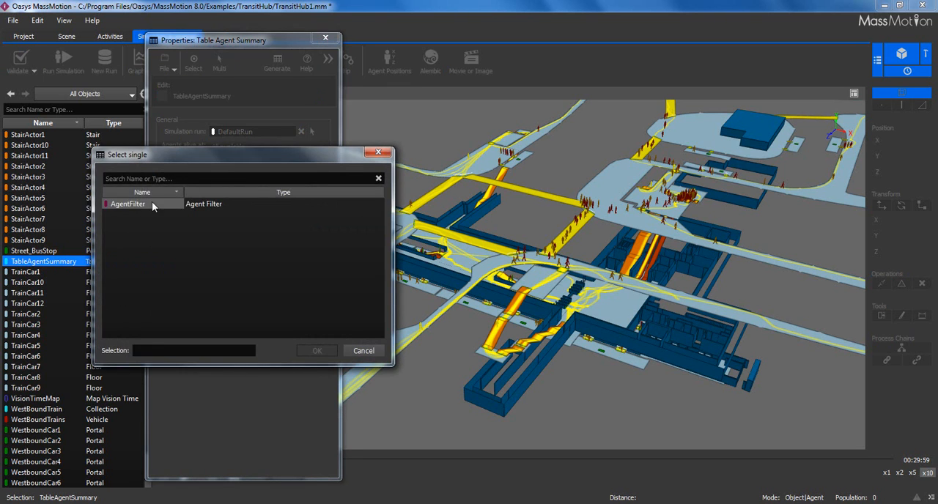
double_click(146, 204)
left_click(276, 65)
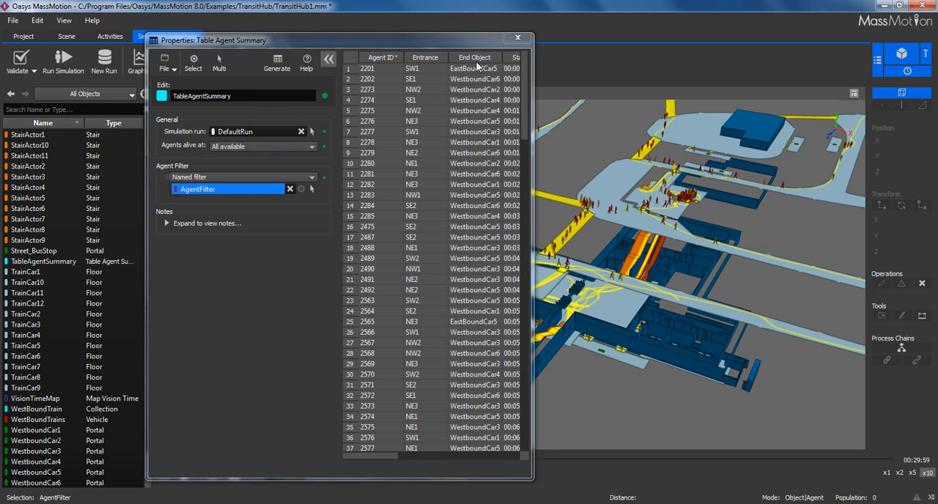
- Widen the agent summary table and plot a histogram of its Entrance column
left_click_drag(535, 81, 806, 80)
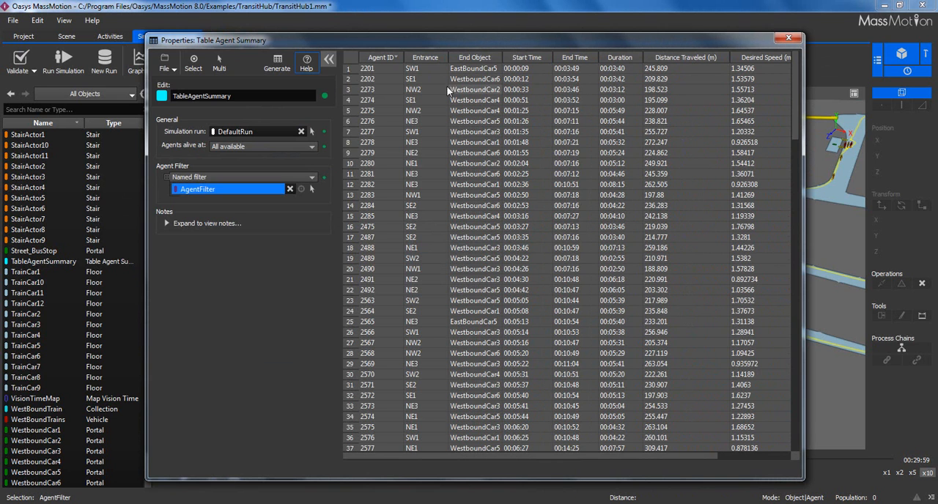
right_click(428, 56)
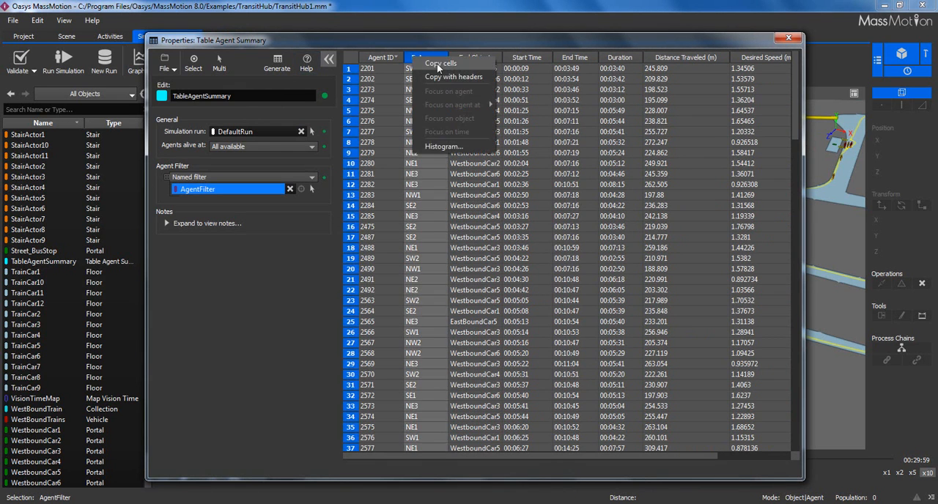
left_click(452, 150)
left_click_drag(432, 86, 377, 63)
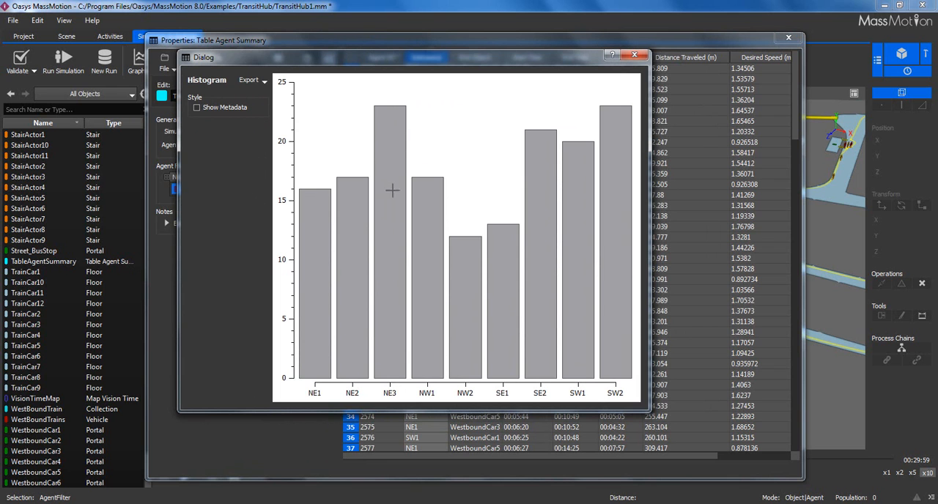
left_click_drag(399, 57, 546, 116)
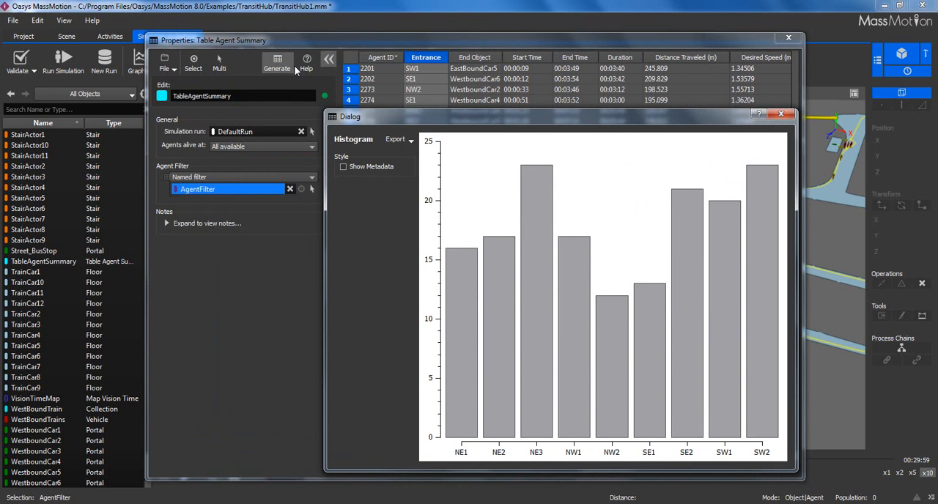
- Check the histogram's export options, and close the histogram and the agent summary table
left_click(403, 142)
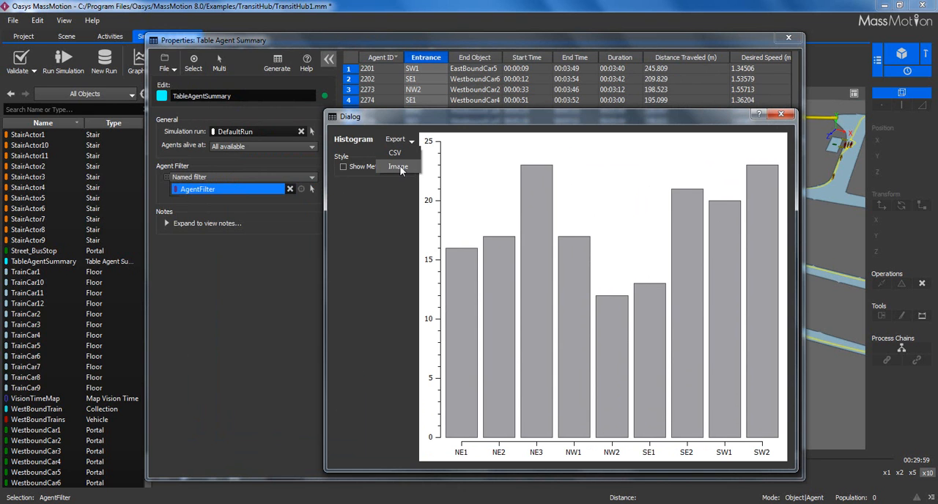
left_click(786, 115)
left_click(786, 115)
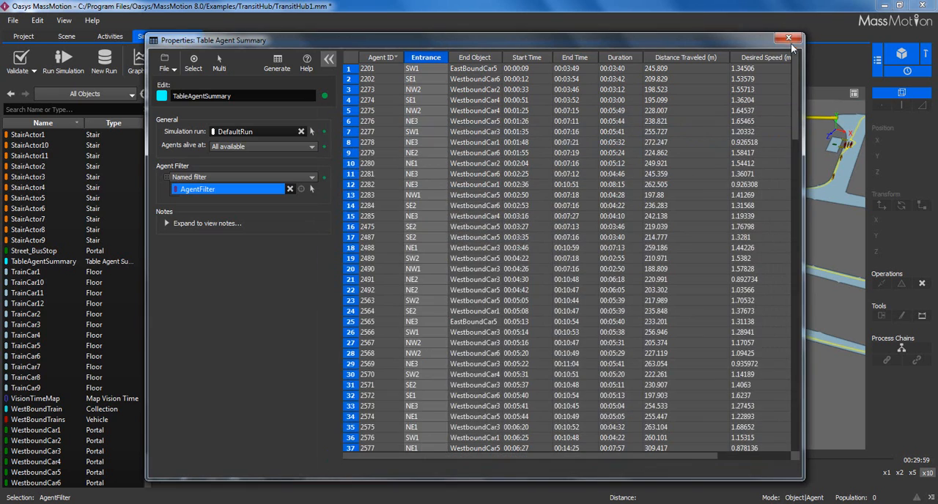
left_click(788, 39)
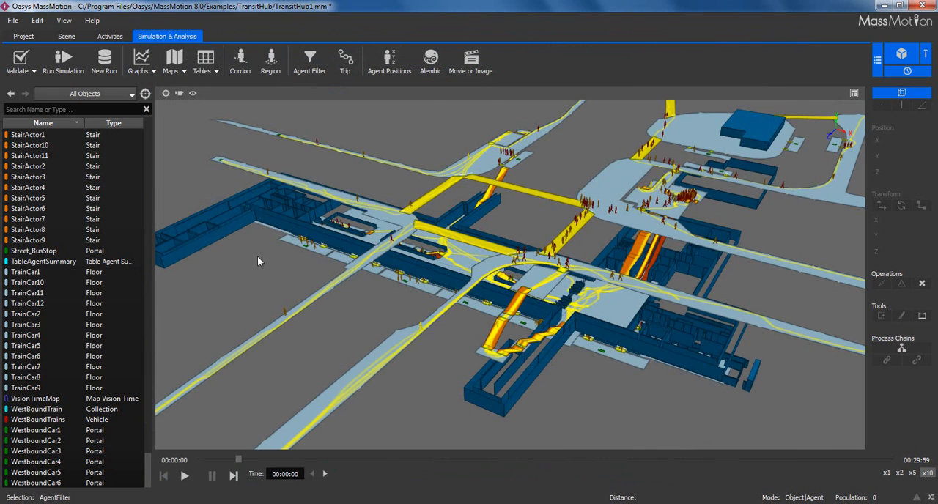
- Create a Population Count graph for the simulation run
middle_click_drag(449, 200, 441, 225)
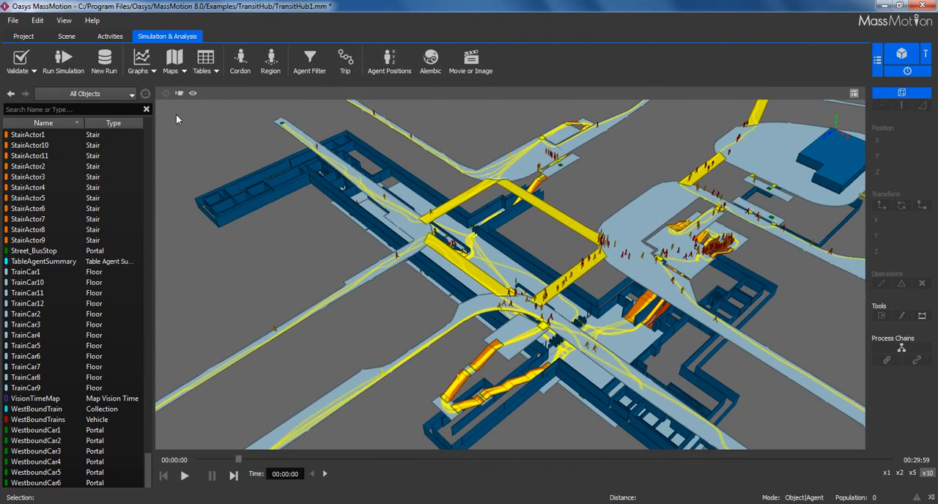
left_click(150, 69)
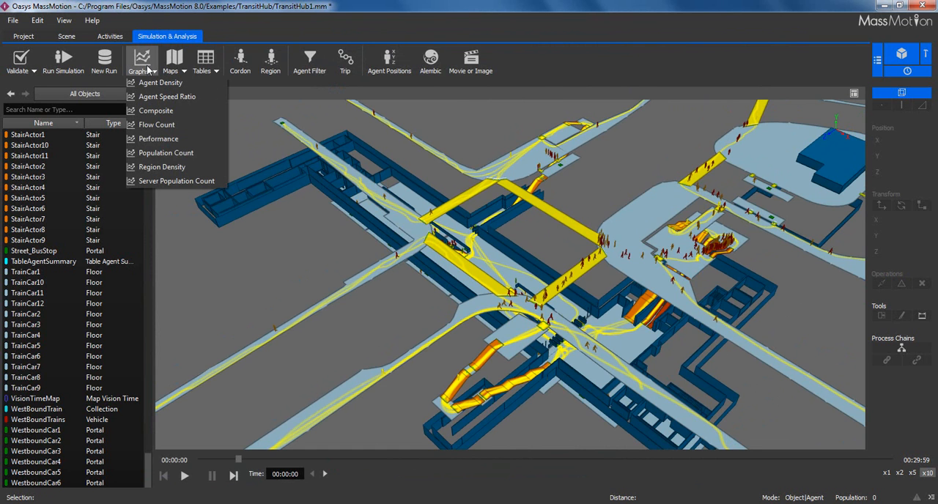
left_click(165, 152)
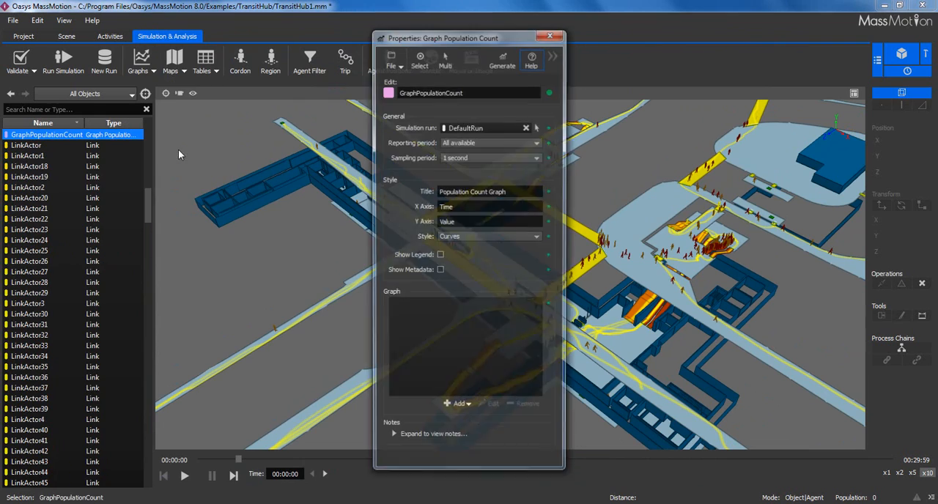
left_click_drag(461, 47, 157, 54)
- Add a group containing the train platform floor to the population count graph as a single combined series
left_click_drag(348, 256, 614, 178)
scroll(586, 257, "up", 3)
left_click_drag(586, 257, 494, 257)
scroll(607, 219, "up", 4)
scroll(471, 279, "up", 5)
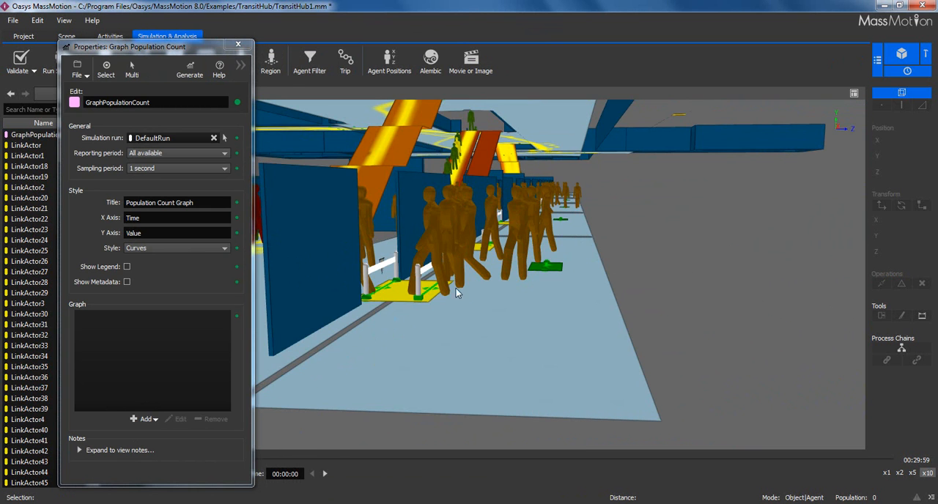
left_click(343, 329)
left_click_drag(387, 247, 430, 265)
middle_click_drag(430, 265, 444, 277)
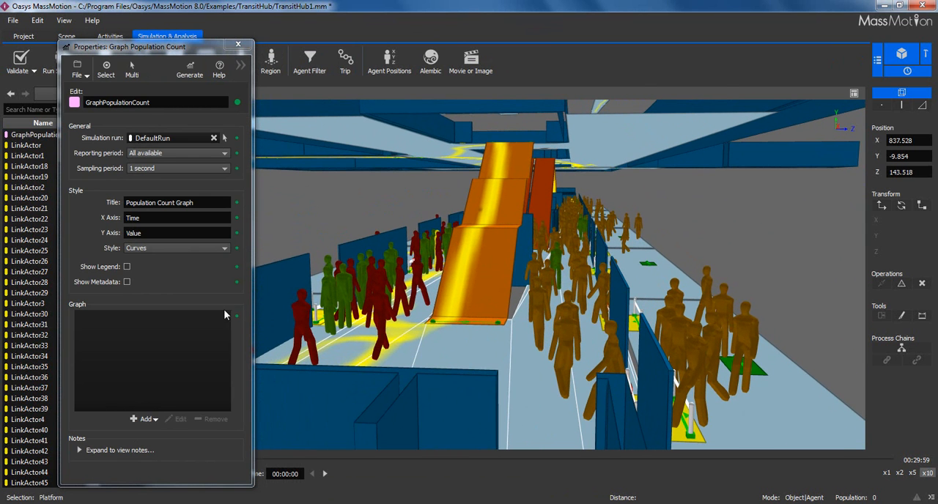
right_click(97, 321)
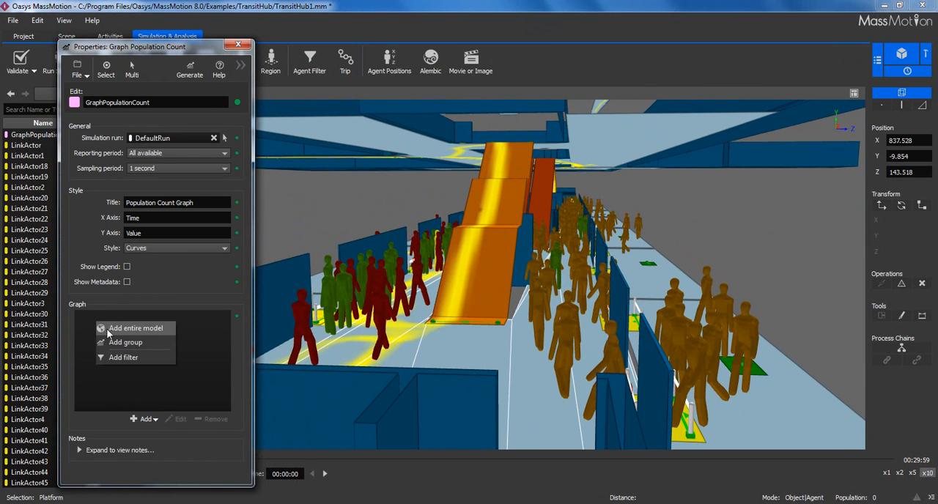
left_click(121, 343)
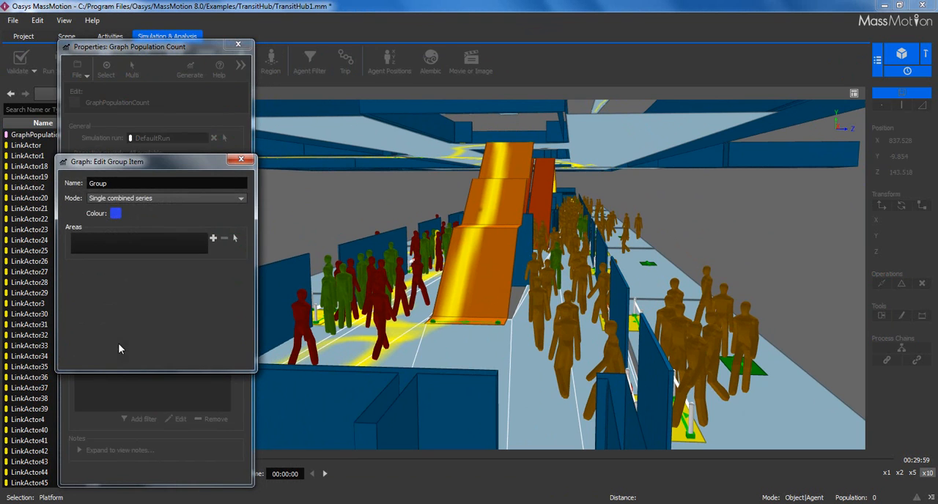
left_click(212, 238)
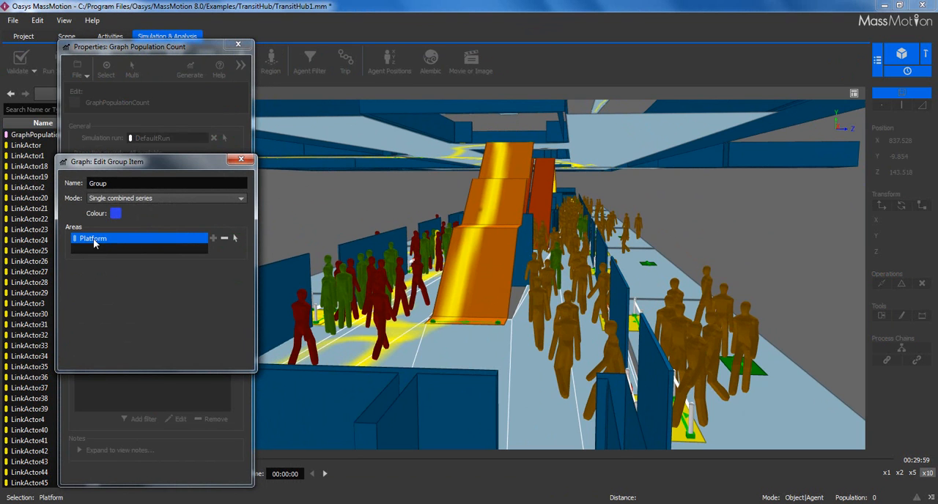
left_click(241, 160)
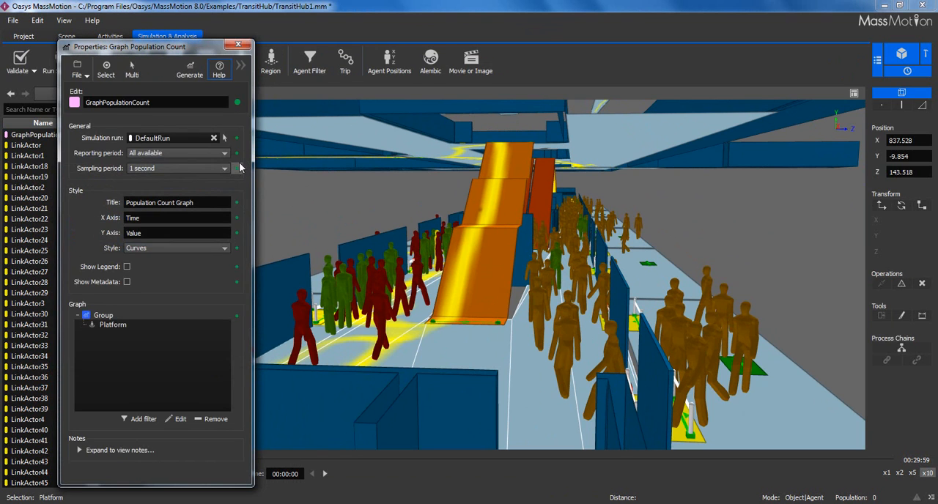
- Generate the population count graph for the platform and widen its window
left_click(190, 69)
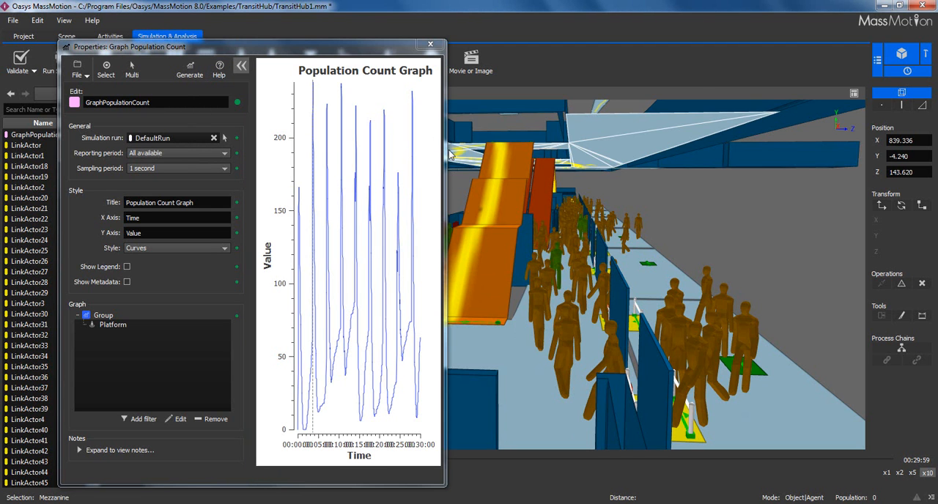
left_click_drag(445, 154, 712, 123)
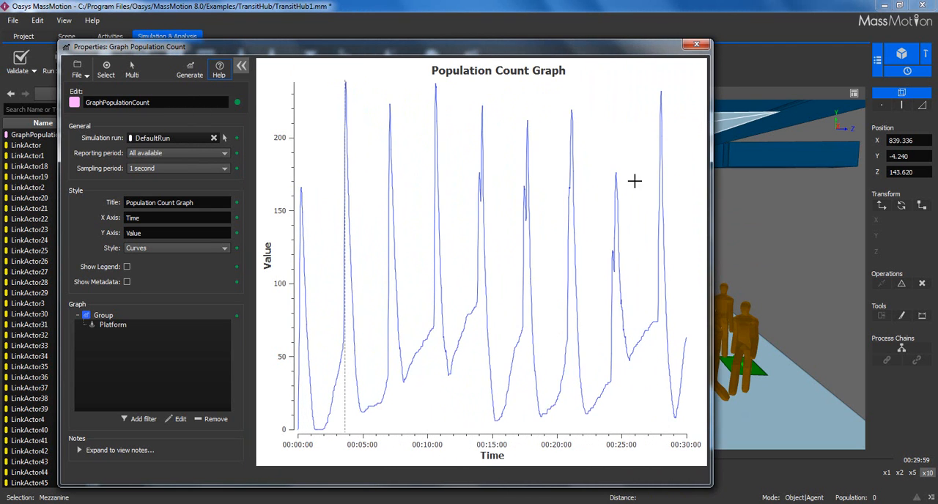
left_click(145, 369)
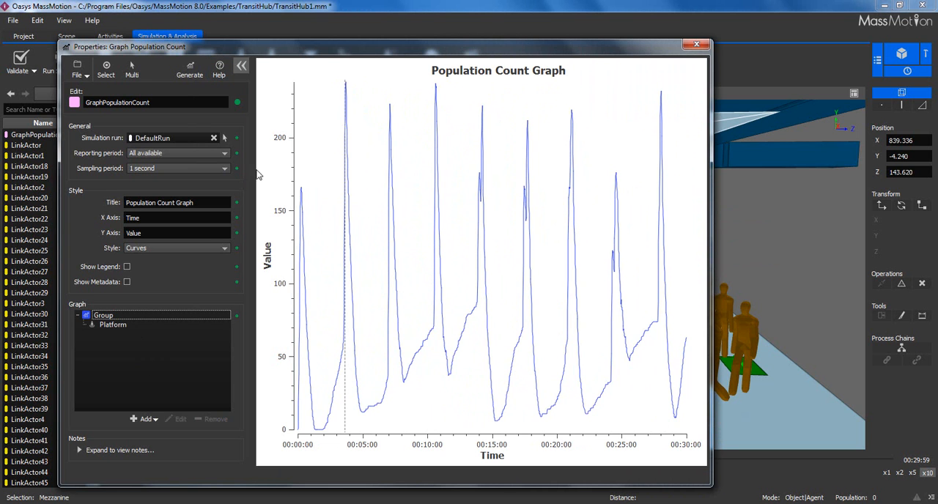
- Add a second group containing the mezzanine floor to the population count graph and regenerate it
left_click_drag(322, 50, 332, 257)
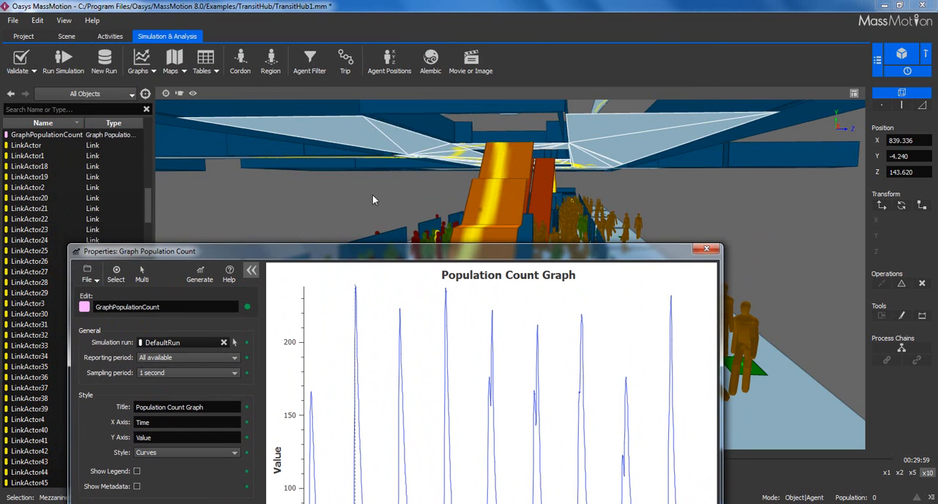
left_click(381, 157)
middle_click_drag(382, 157, 389, 203)
middle_click_drag(388, 216, 467, 143)
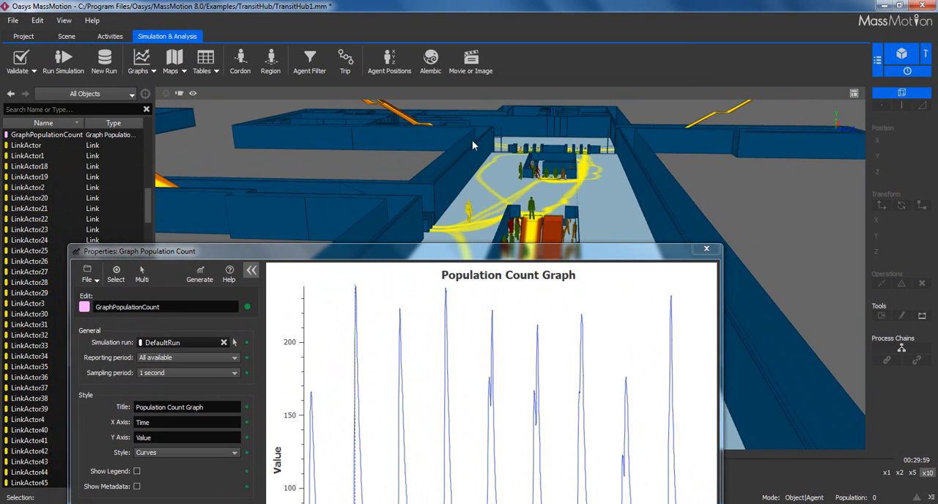
left_click(490, 193)
left_click_drag(457, 251, 453, 80)
right_click(115, 375)
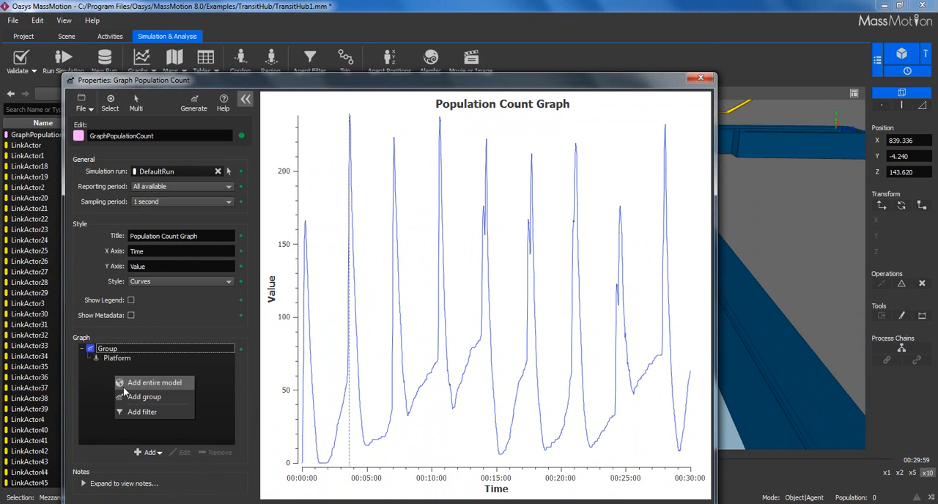
left_click(126, 396)
left_click(446, 271)
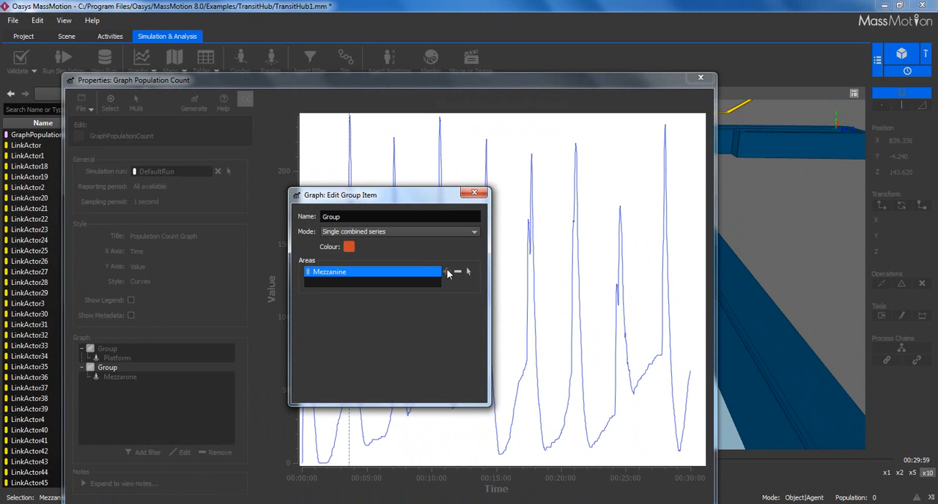
left_click(475, 193)
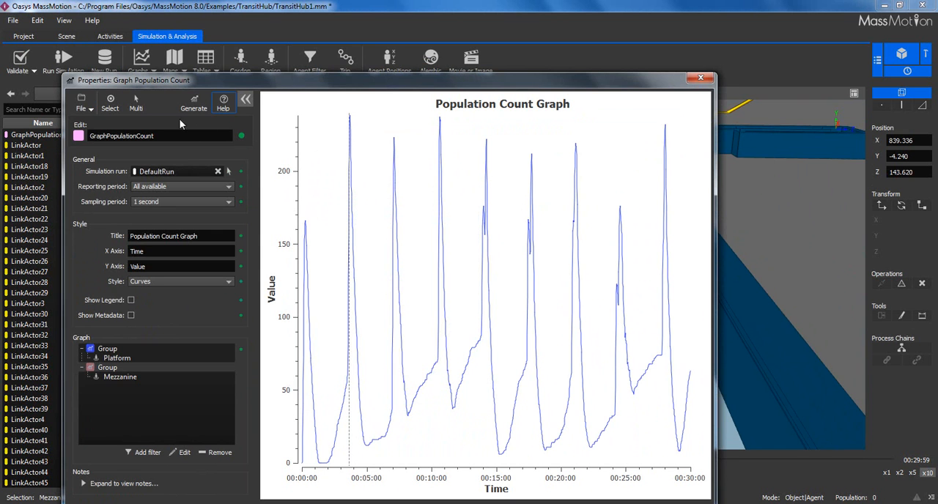
left_click(189, 107)
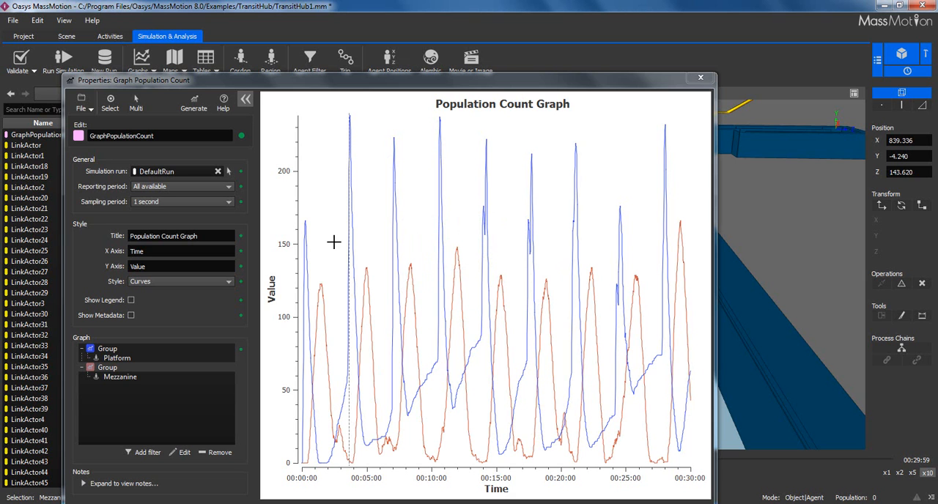
- Try the Stacked areas style on the population count graph and set its style to Bars
left_click(184, 283)
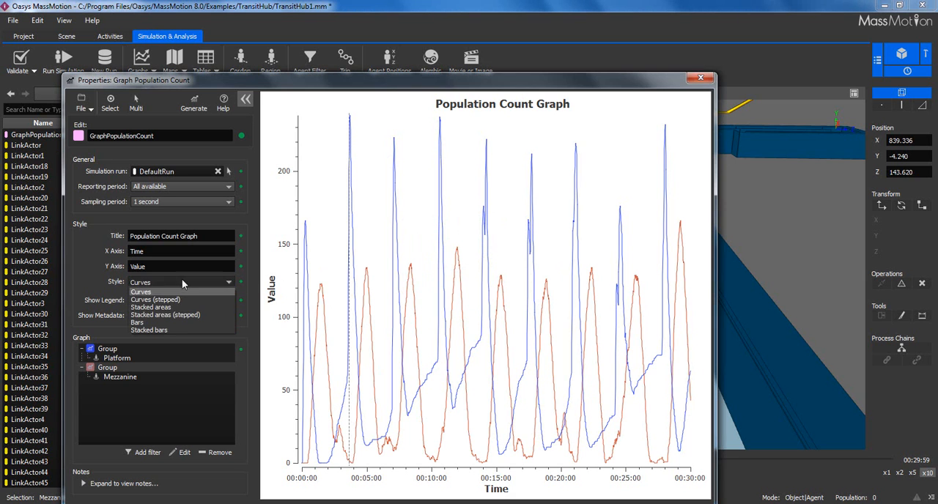
left_click(168, 306)
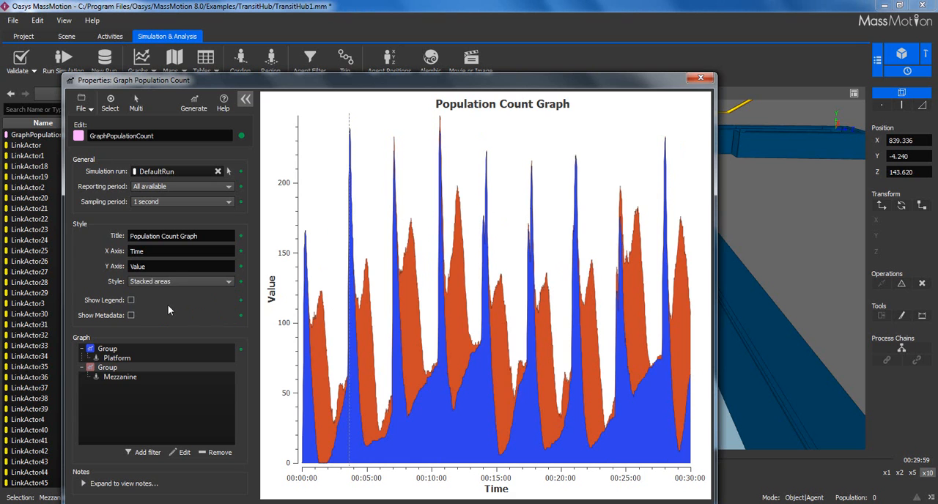
left_click(169, 282)
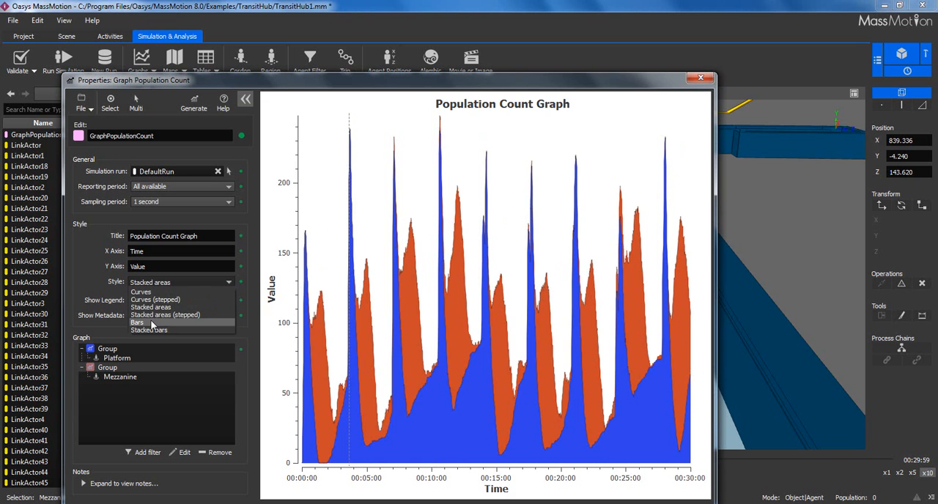
left_click(151, 323)
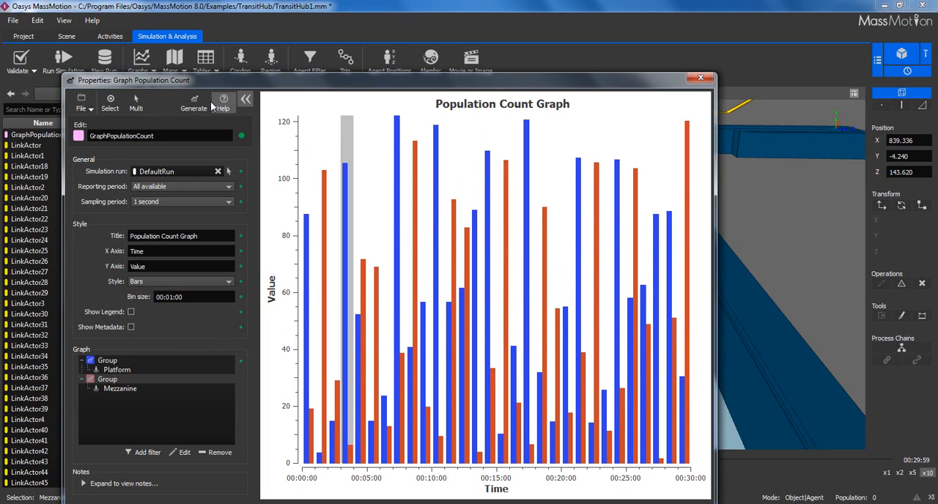
- Check the population count graph's export options and close its properties
left_click(82, 104)
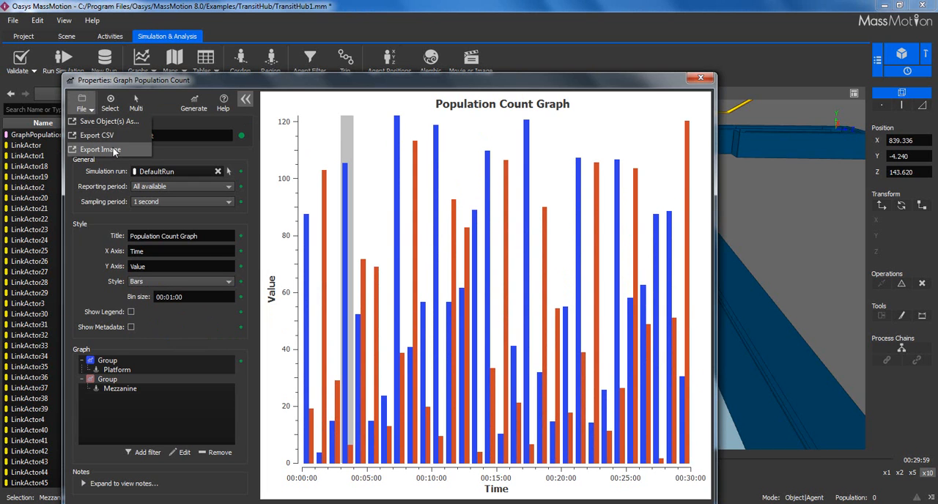
left_click(290, 92)
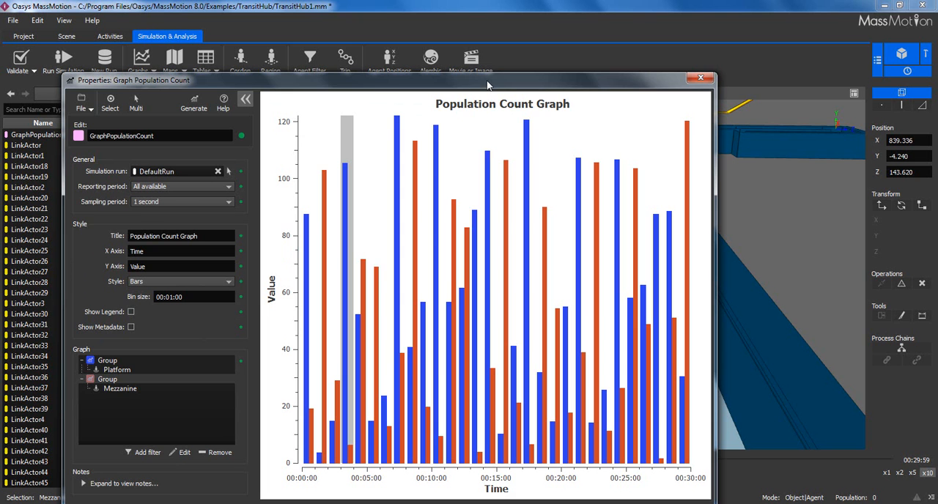
left_click(698, 77)
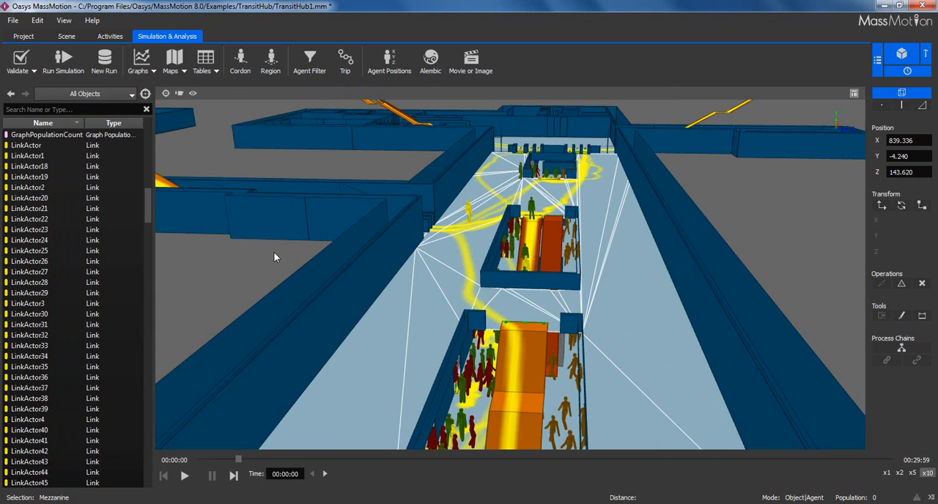
- Deselect the mezzanine and create a Trip object
left_click(302, 257)
scroll(308, 231, "down", 6)
middle_click_drag(532, 171, 366, 217)
middle_click_drag(479, 216, 345, 247)
middle_click_drag(446, 243, 383, 255)
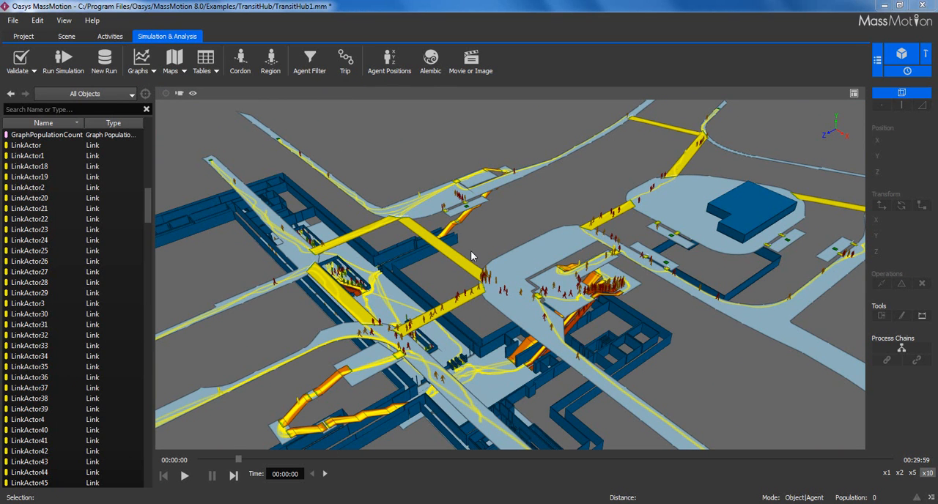
left_click(346, 59)
left_click_drag(416, 37, 87, 55)
- Add the leftmost fare gate link, LinkActor42, as the first item of the trip
right_click_drag(366, 236, 432, 207)
middle_click_drag(432, 208, 482, 184)
right_click_drag(481, 184, 477, 224)
scroll(480, 248, "up", 4)
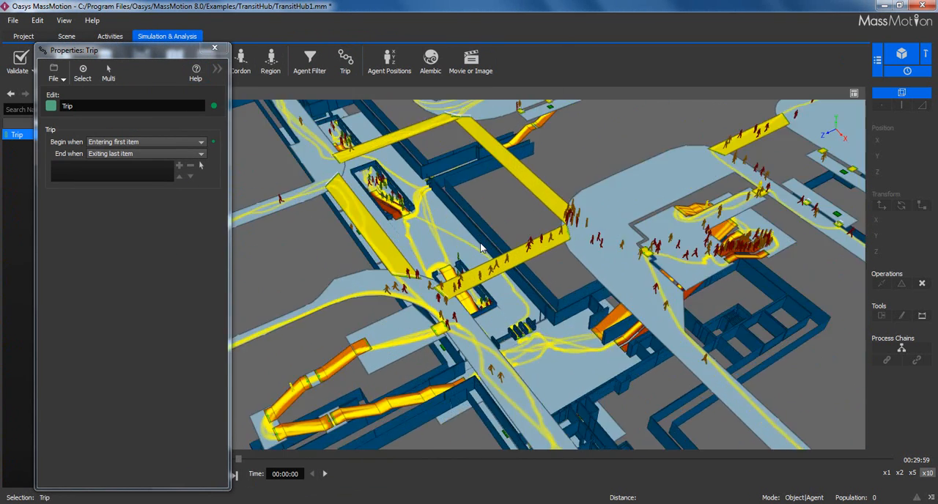
scroll(481, 247, "up", 5)
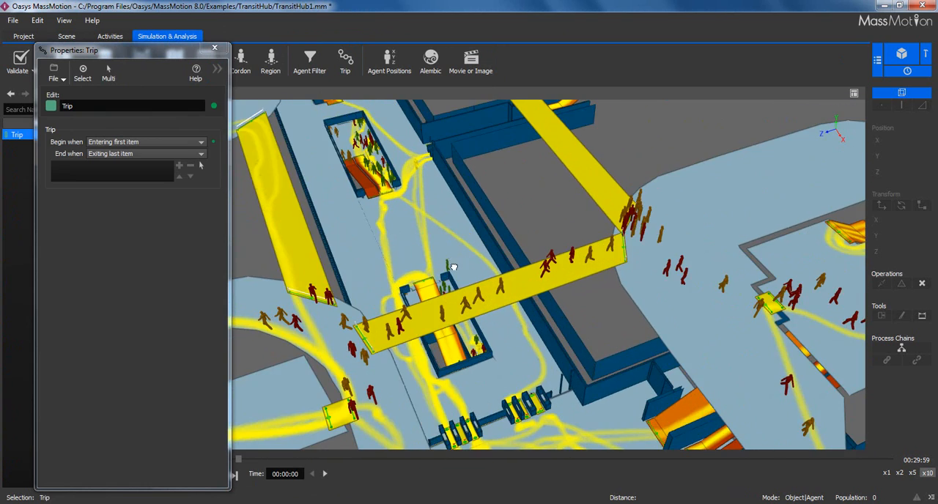
scroll(453, 266, "up", 8)
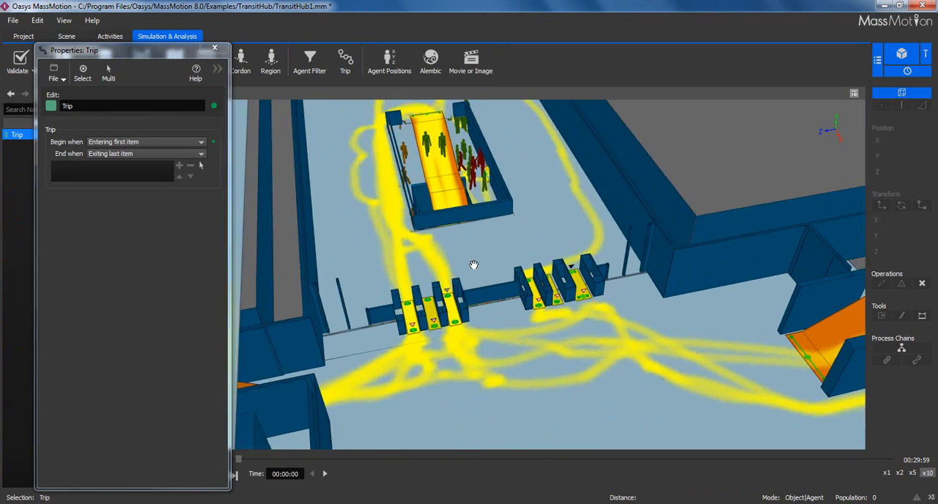
scroll(469, 265, "up", 6)
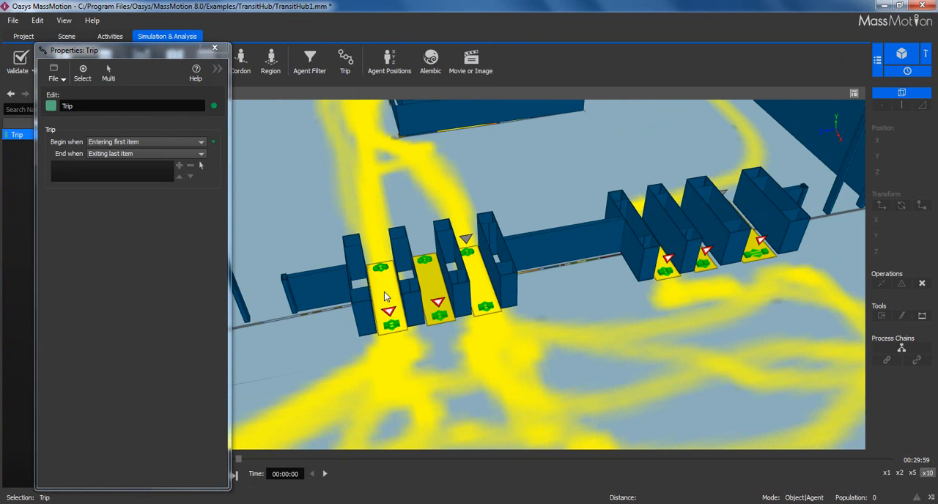
left_click(386, 296)
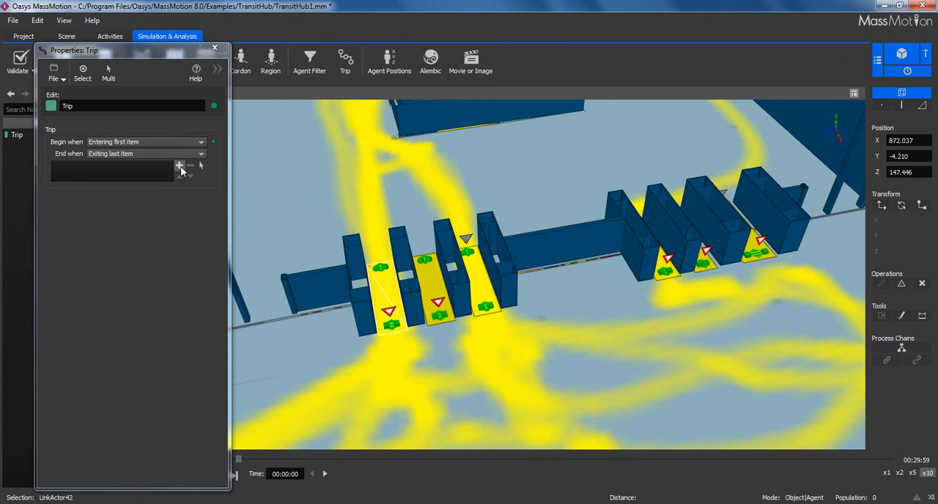
left_click(179, 166)
- Add the Mezzanine floor and the nearby stair StairActor6 as the trip's second and third items
left_click(375, 192)
left_click(179, 167)
scroll(413, 206, "down", 6)
middle_click_drag(429, 194, 462, 259)
left_click(493, 281)
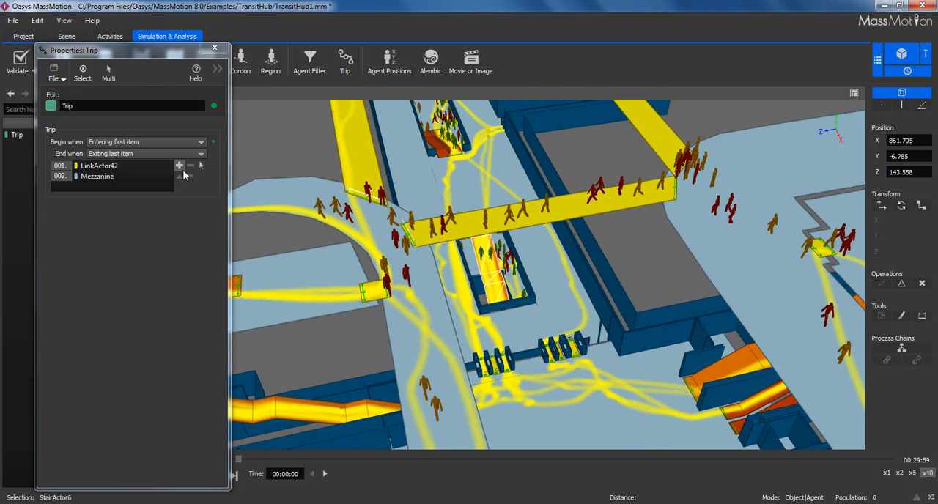
left_click(181, 168)
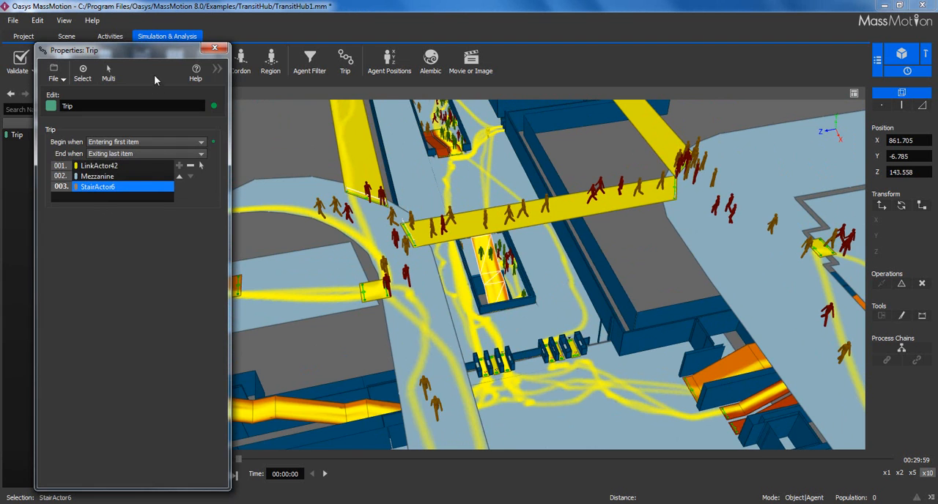
- Check which end conditions are available for the trip
left_click_drag(148, 51, 103, 56)
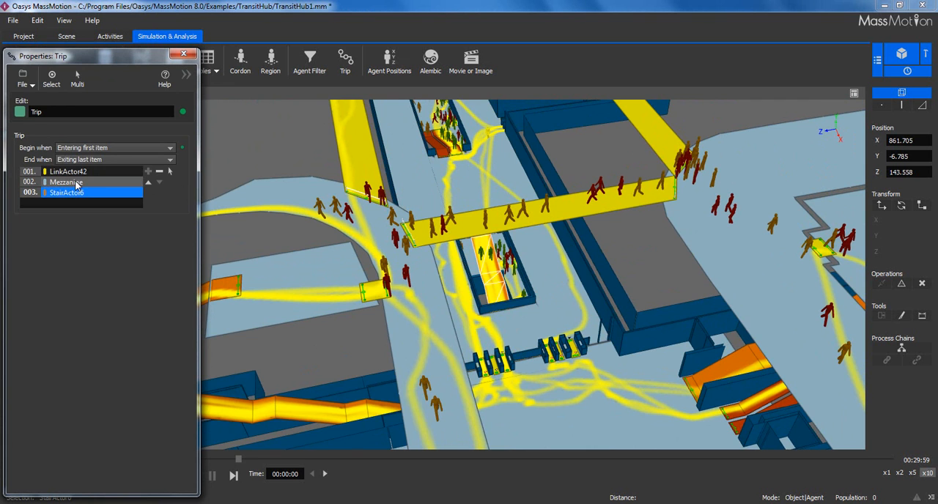
left_click(96, 159)
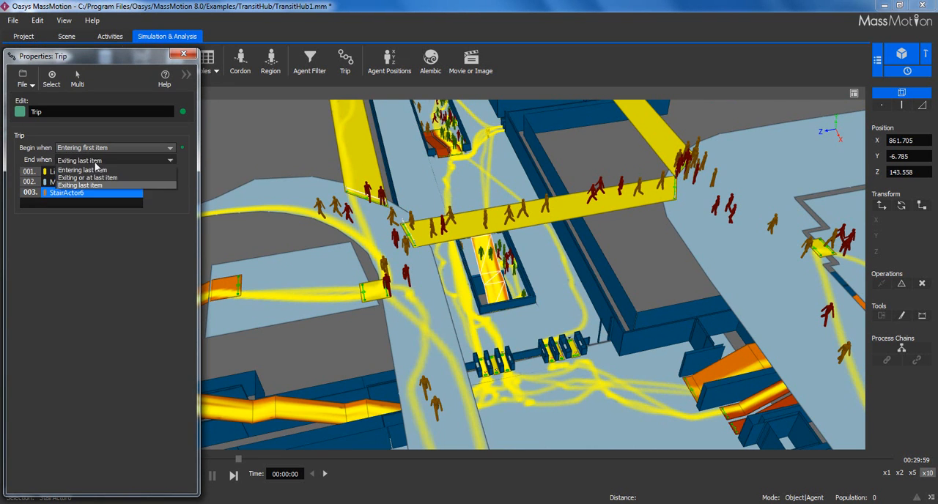
left_click(108, 134)
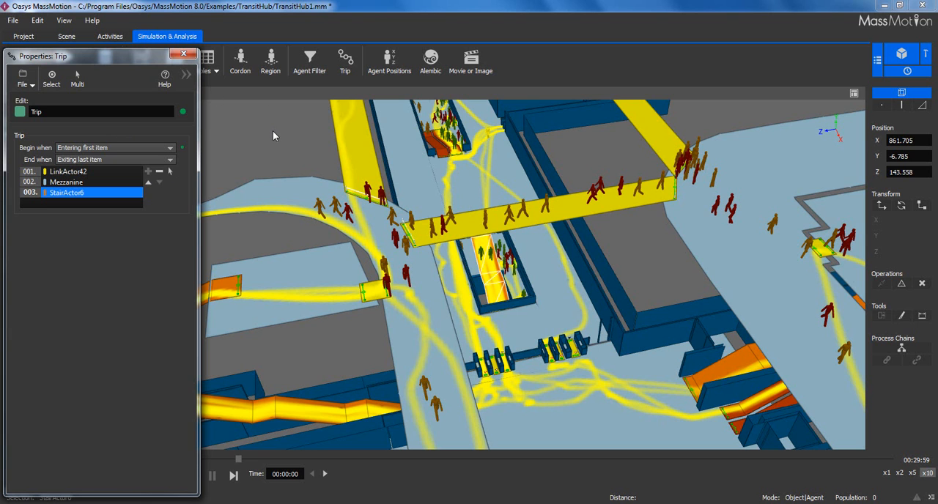
- Reorder the trip items to StairActor6, Mezzanine, LinkActor42 and close the trip's properties
left_click(148, 182)
left_click(95, 171)
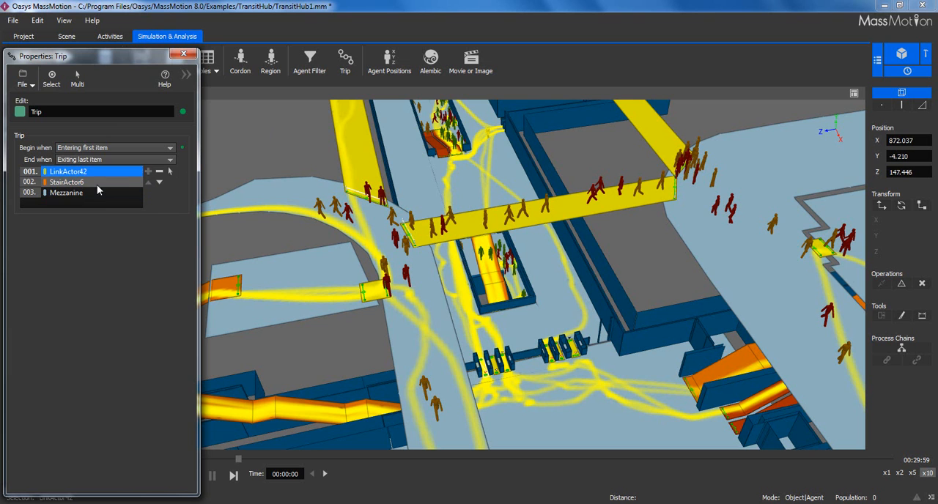
left_click(158, 182)
left_click(158, 182)
left_click(285, 145)
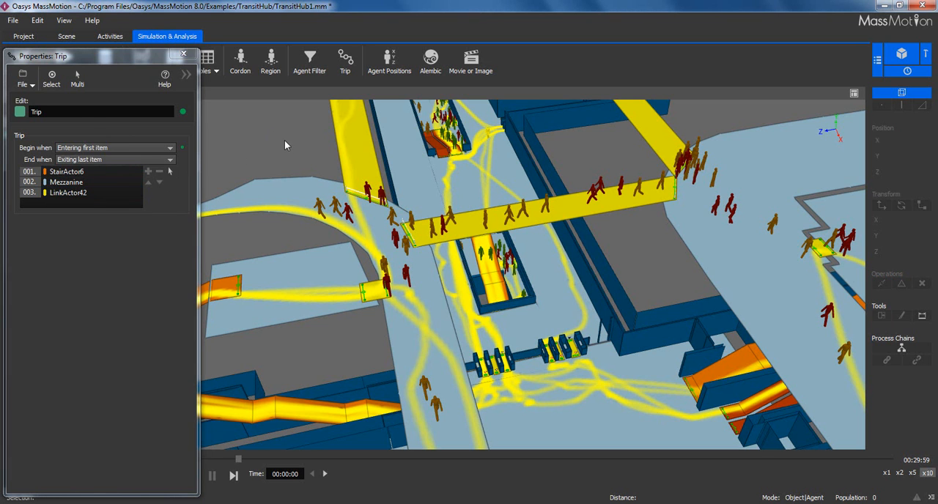
left_click(183, 54)
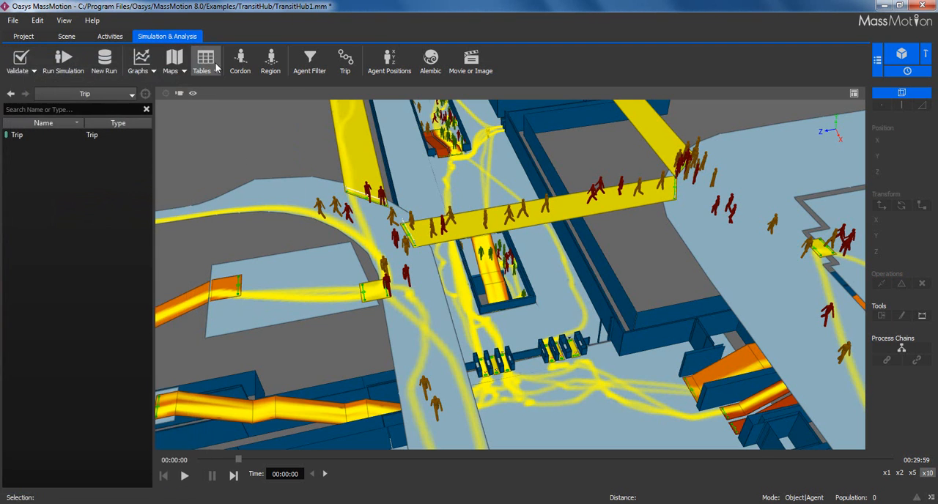
- Create another agent summary table and set its agent filter to Are ever, In trip
left_click(206, 62)
left_click(233, 126)
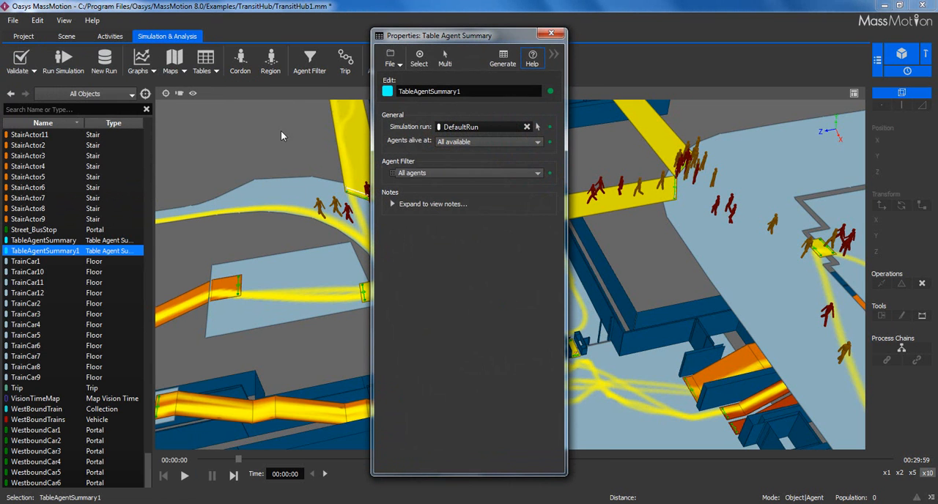
left_click(422, 175)
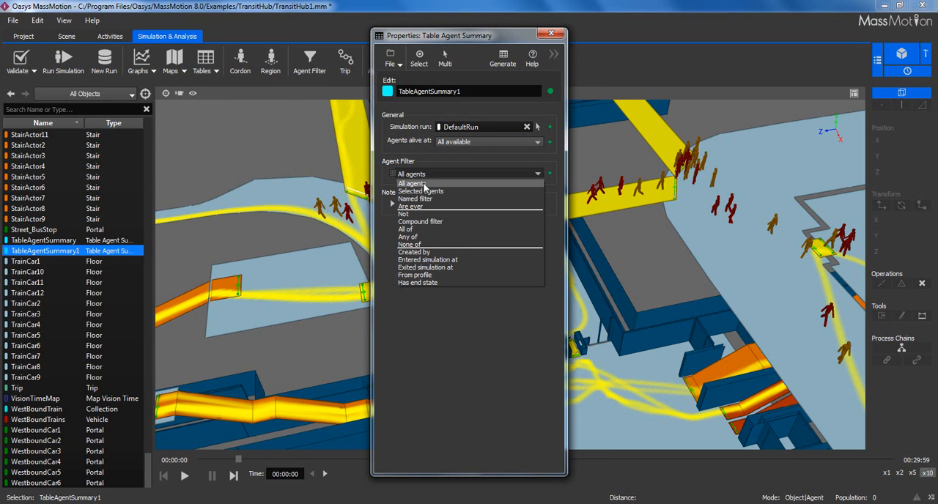
left_click(425, 205)
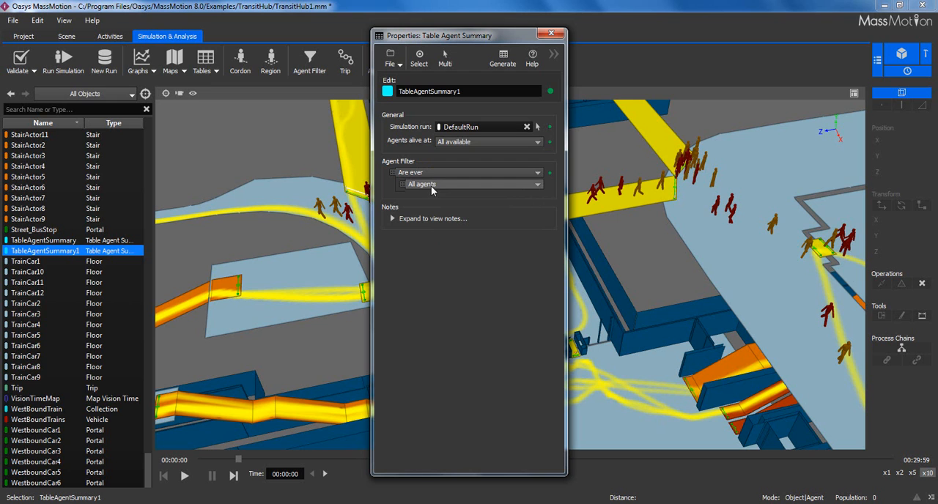
left_click(422, 185)
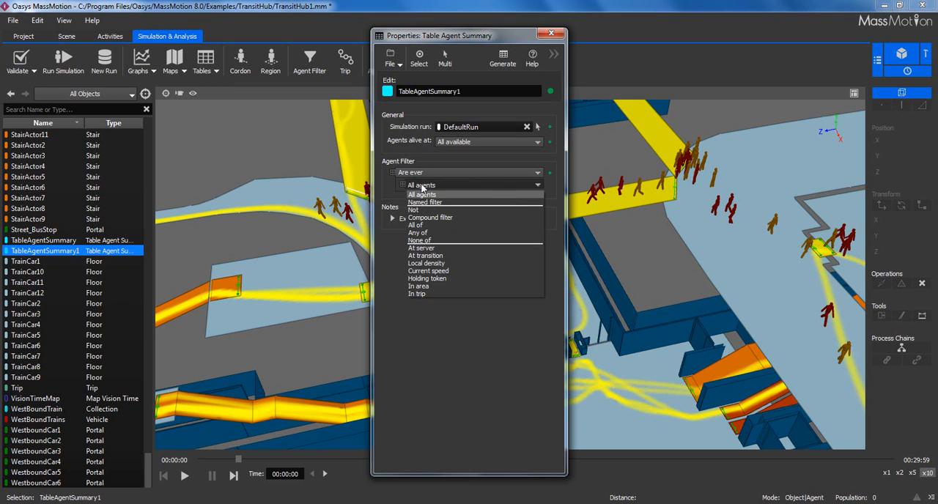
left_click(431, 293)
- Set the table's In trip filter to the existing Trip object and close the table's properties
left_click(451, 195)
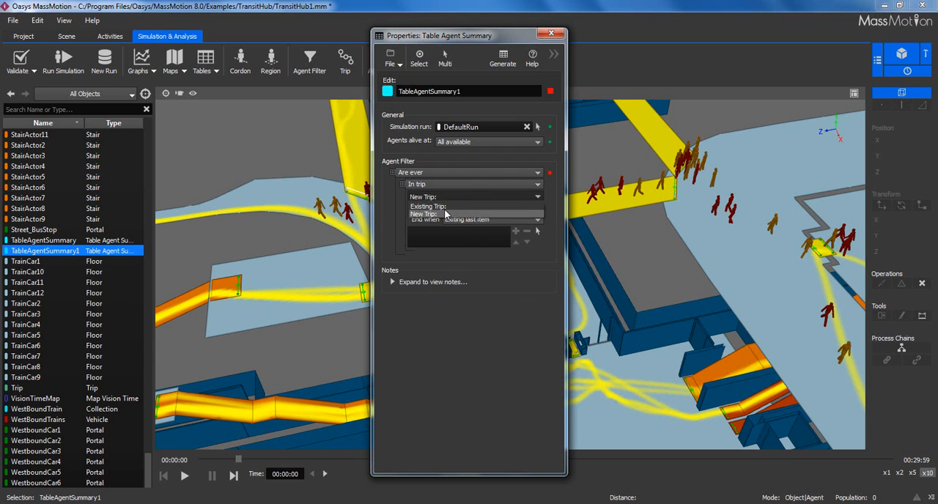
left_click(444, 206)
left_click(527, 206)
double_click(384, 198)
left_click_drag(448, 36, 147, 43)
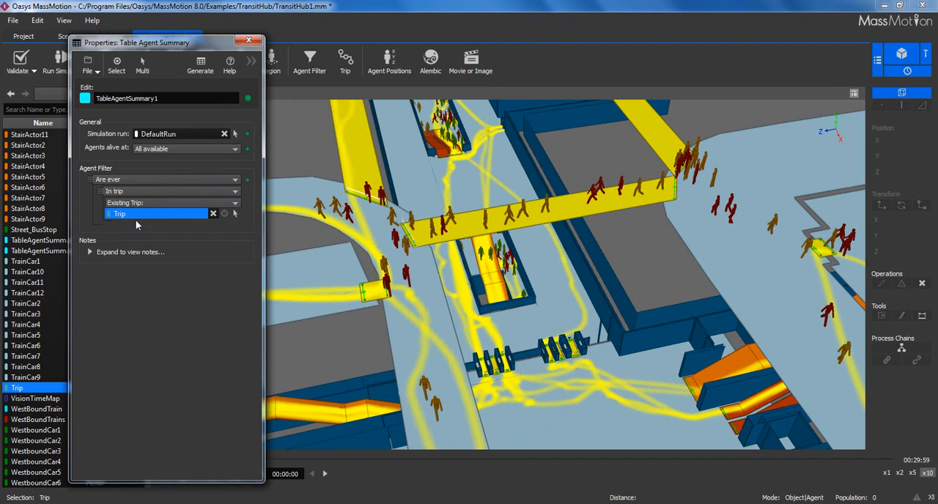
left_click(248, 40)
left_click(275, 145)
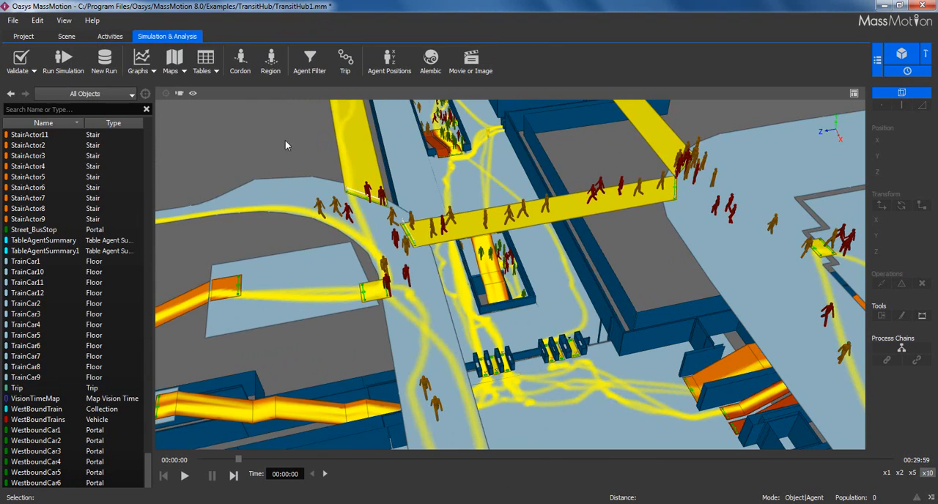
- Review the agent position table export options and close them without exporting
scroll(310, 187, "down", 4)
middle_click_drag(497, 209, 465, 207)
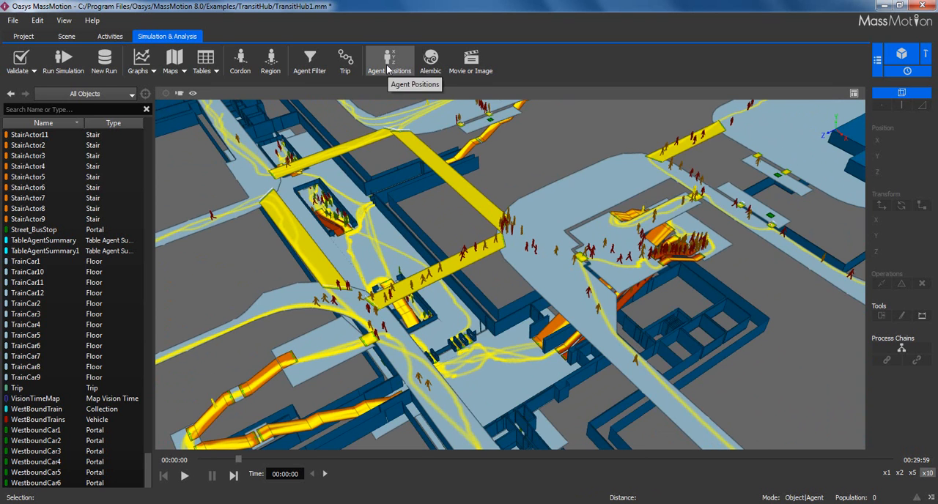
left_click(388, 66)
left_click_drag(434, 131, 295, 132)
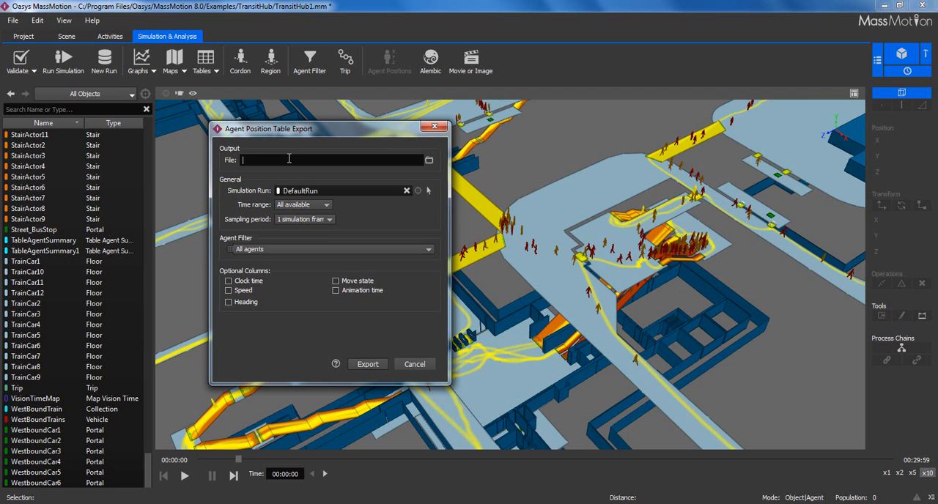
left_click(437, 126)
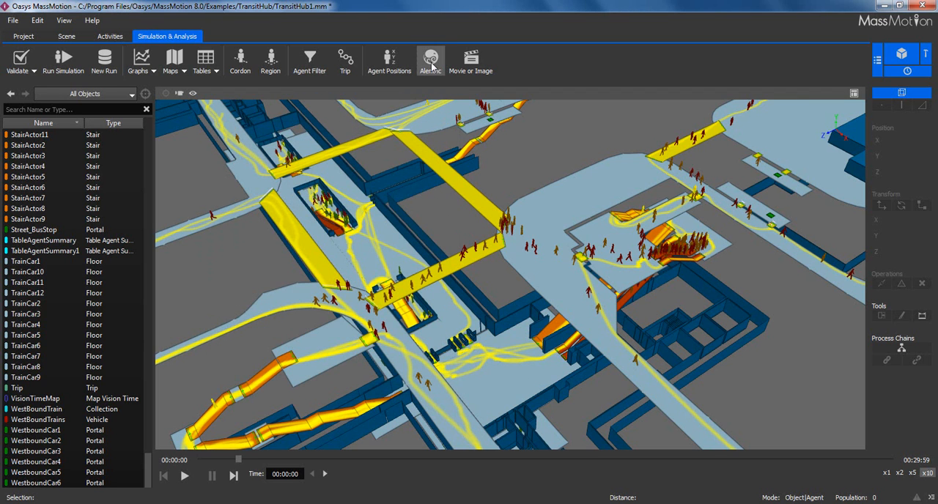
- Open the Alembic export settings and examine the agents around the elevated walkway up close
left_click(431, 62)
left_click_drag(448, 195, 266, 156)
scroll(497, 240, "up", 5)
type("s")
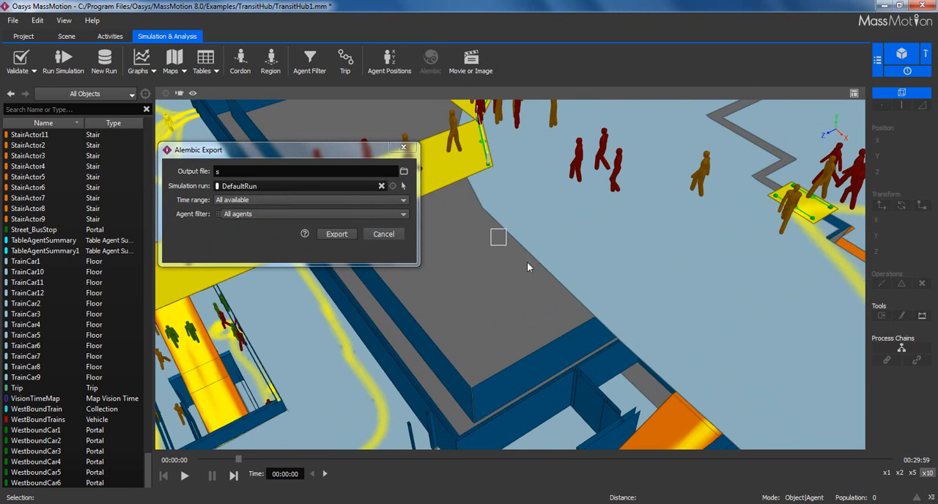
middle_click_drag(472, 246, 526, 292)
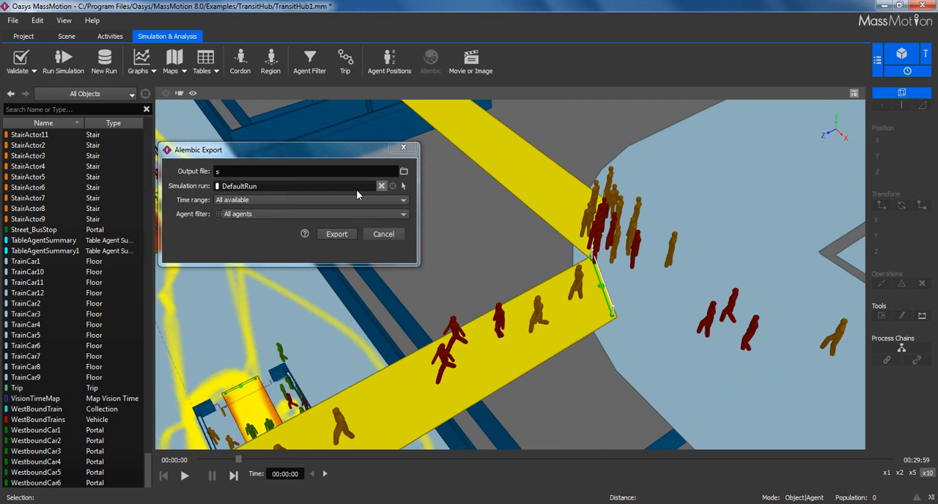
- Try the named filter AgentFilter as the Alembic export's agent filter and cancel the export
left_click(292, 215)
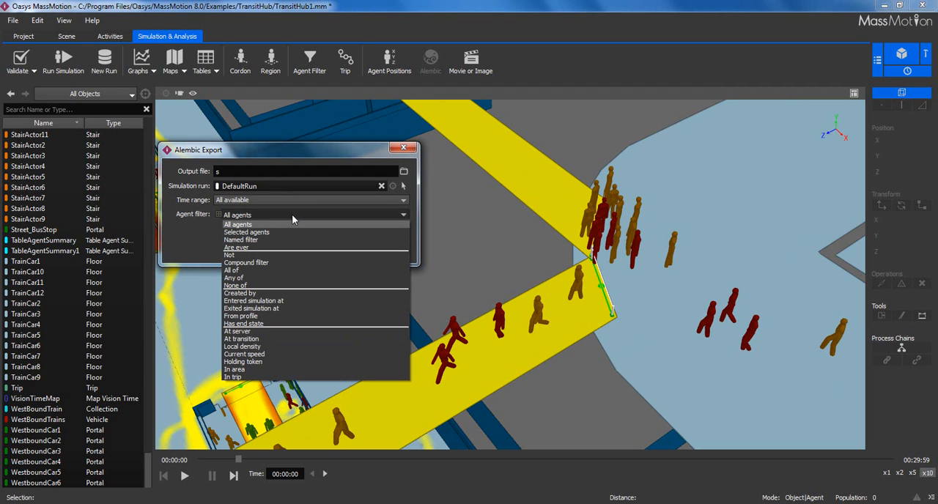
left_click(290, 239)
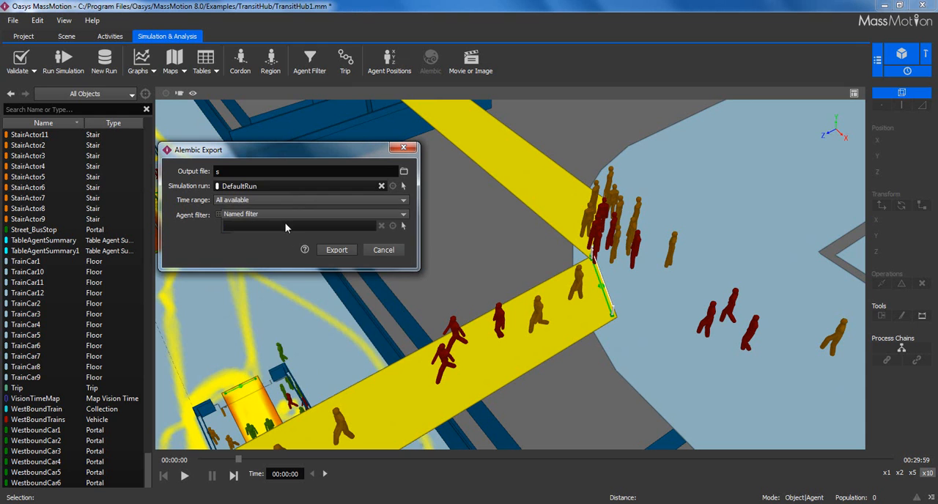
left_click(392, 226)
double_click(178, 155)
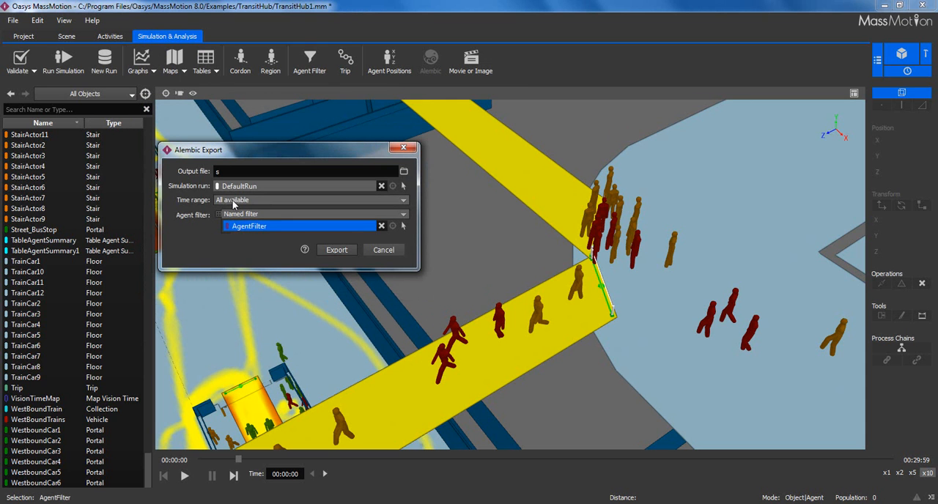
left_click(387, 250)
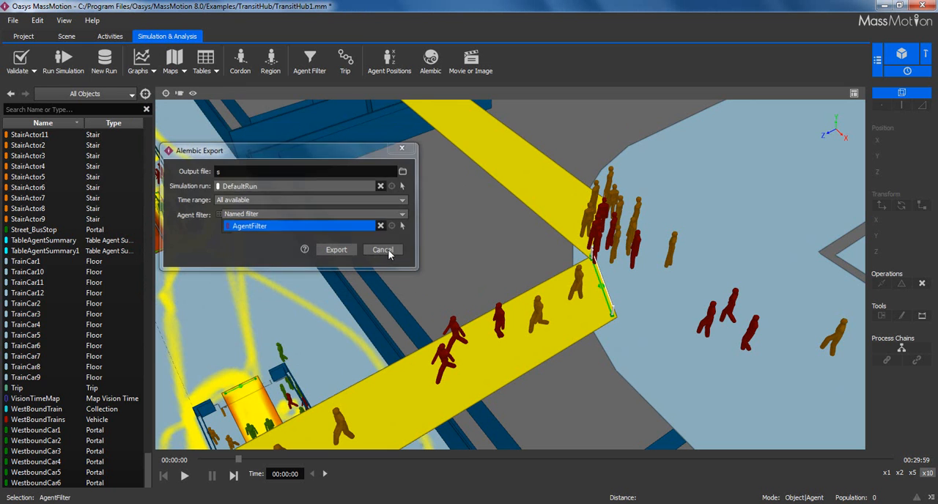
- Open the movie export and frame its preview on a wider view of the transit hub
left_click(470, 69)
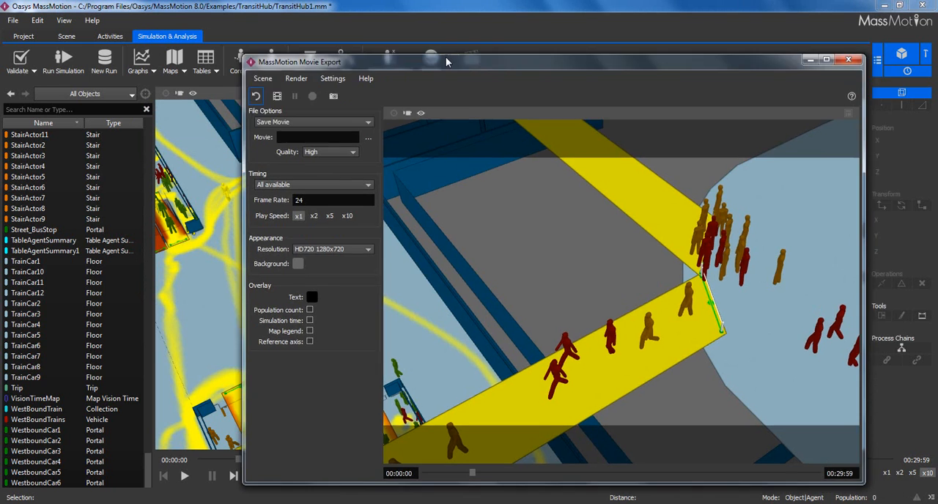
scroll(412, 228, "down", 5)
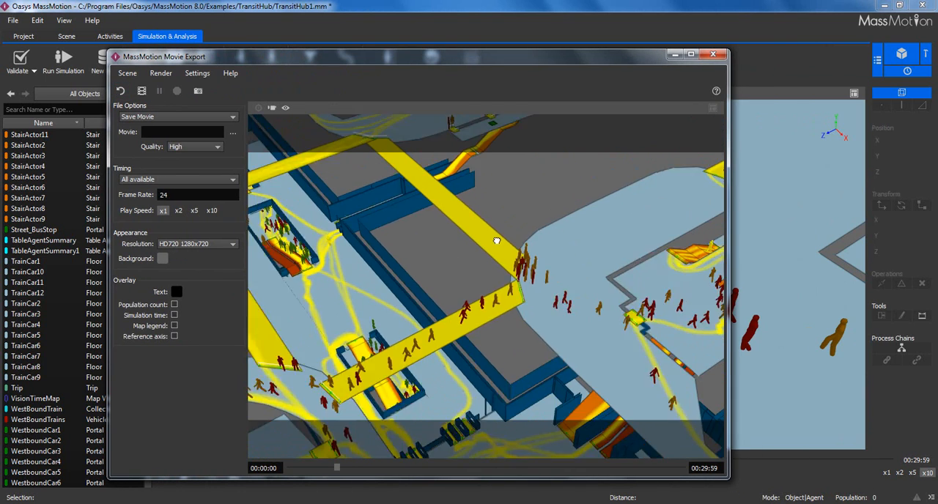
left_click_drag(489, 272, 275, 244)
- Set the movie resolution to Custom with width 1280 and height 1024, and reframe the preview around the stairs and walkways
left_click(186, 245)
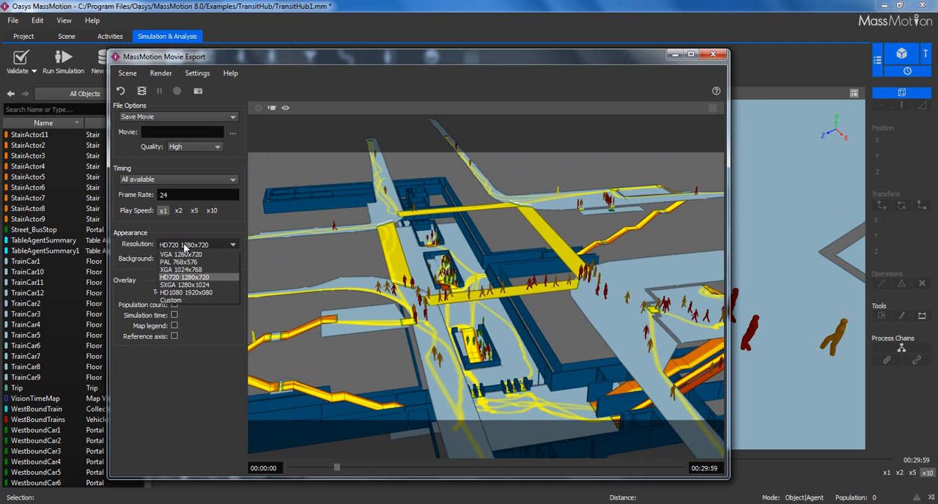
left_click(190, 297)
left_click_drag(181, 259, 140, 260)
type("1280")
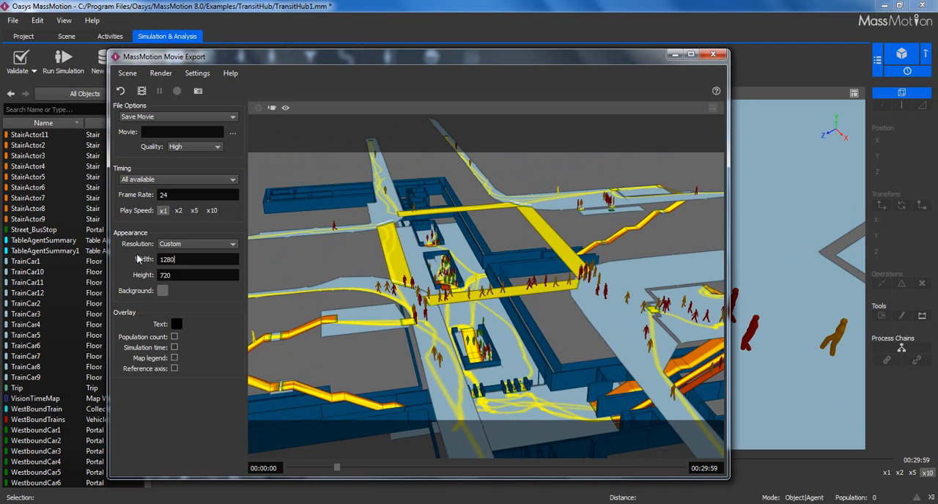
double_click(174, 274)
type("1024")
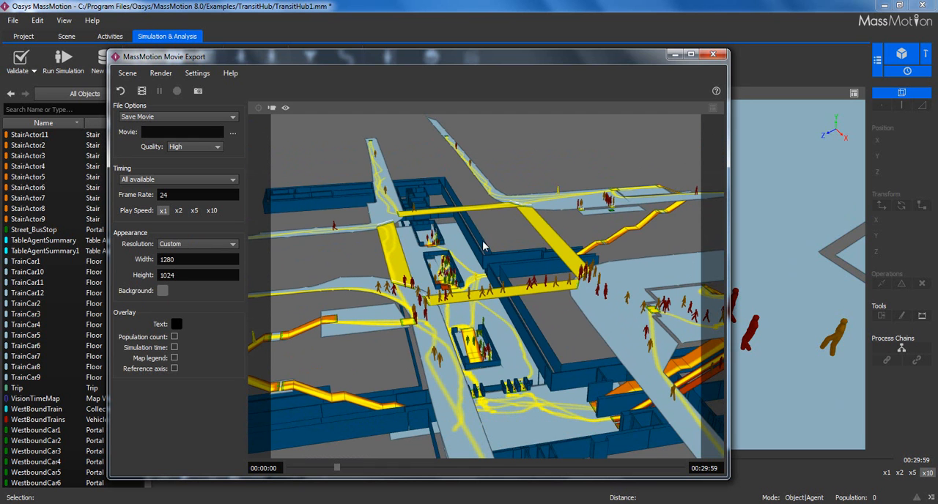
middle_click_drag(473, 301, 497, 269)
scroll(542, 266, "up", 1)
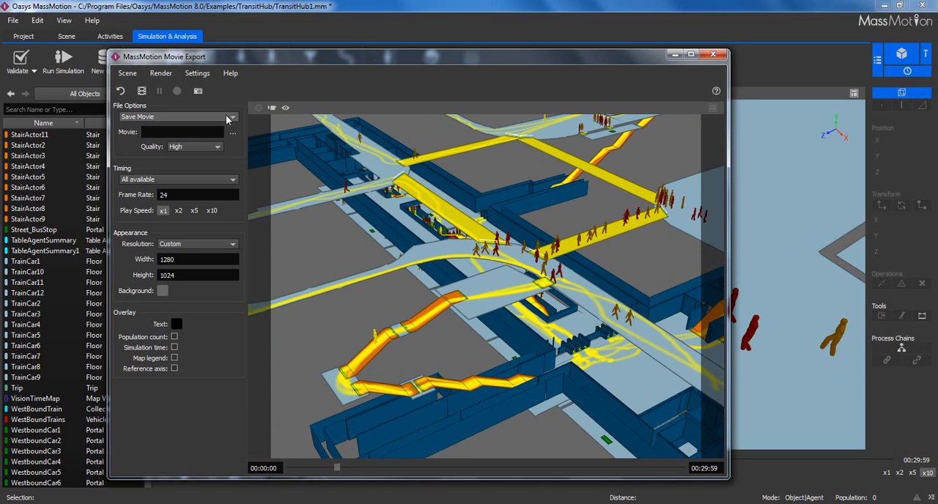
- Keep the movie quality at High and set the output to a QuickTime Video file named Test in the TransitHub folder
left_click(215, 147)
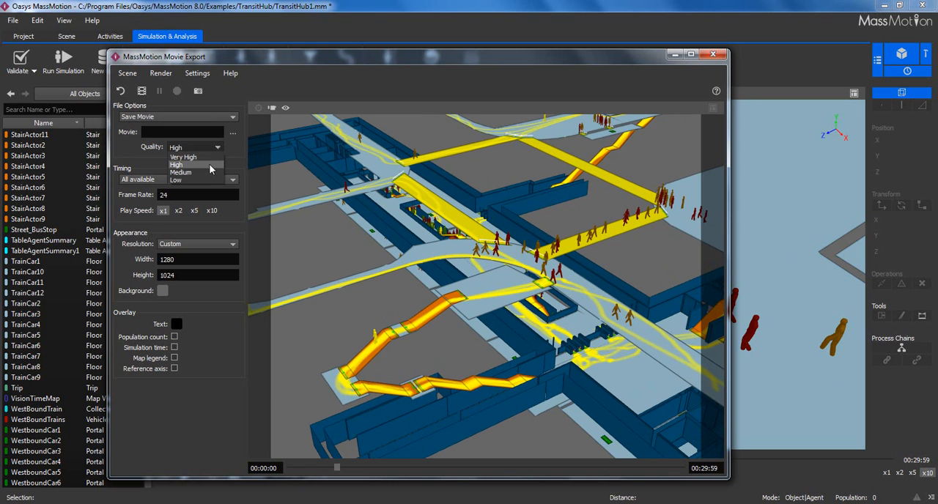
left_click(233, 132)
left_click(232, 132)
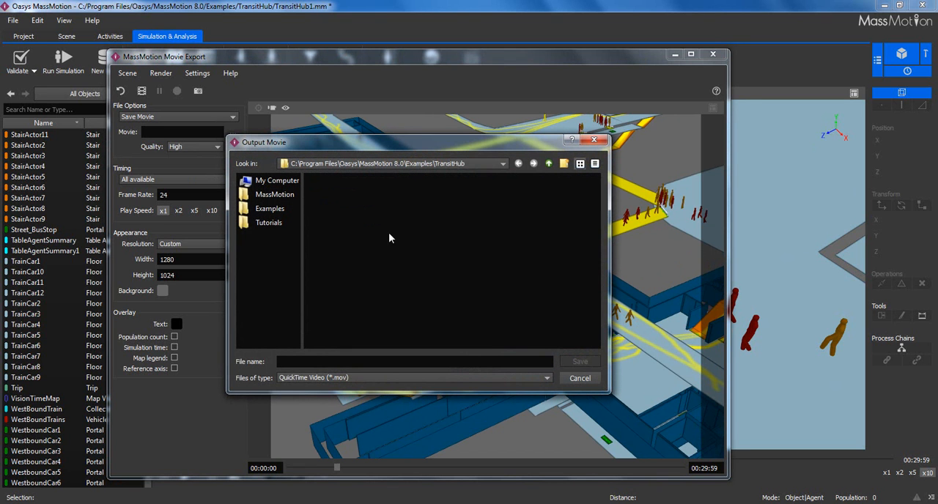
type("Test")
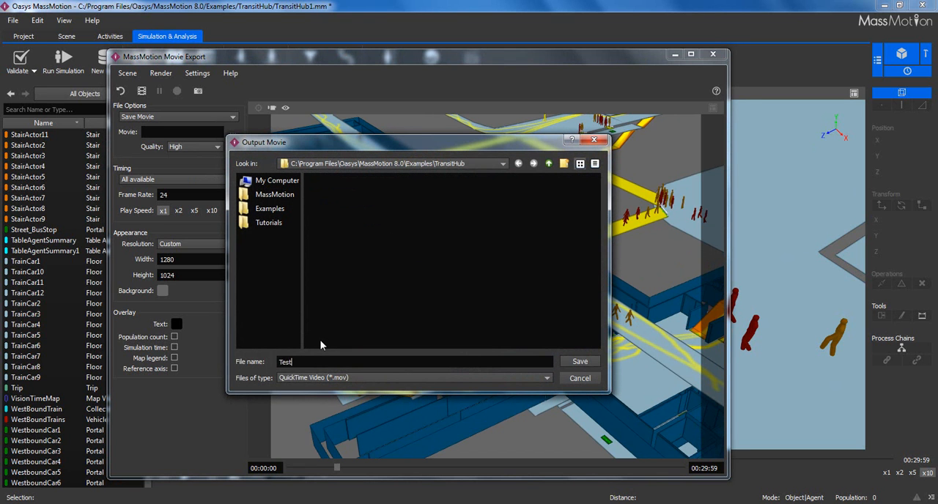
left_click(334, 377)
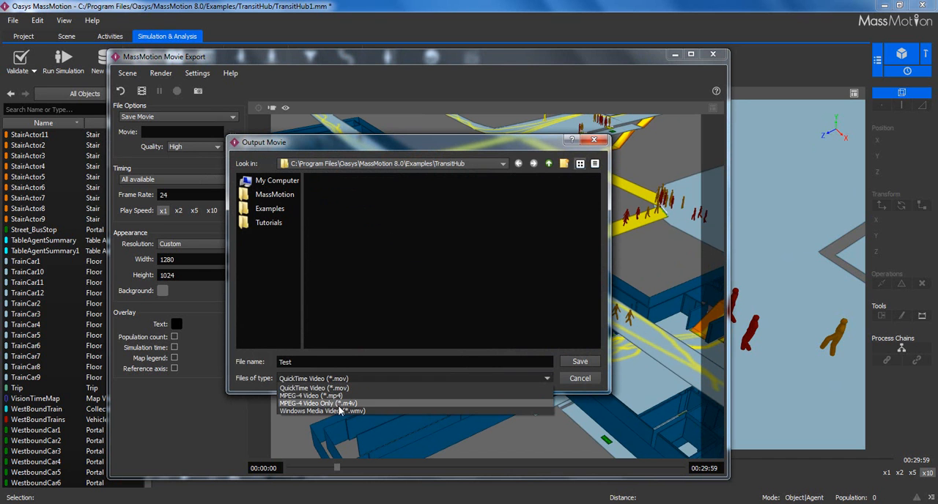
left_click(578, 362)
left_click(578, 362)
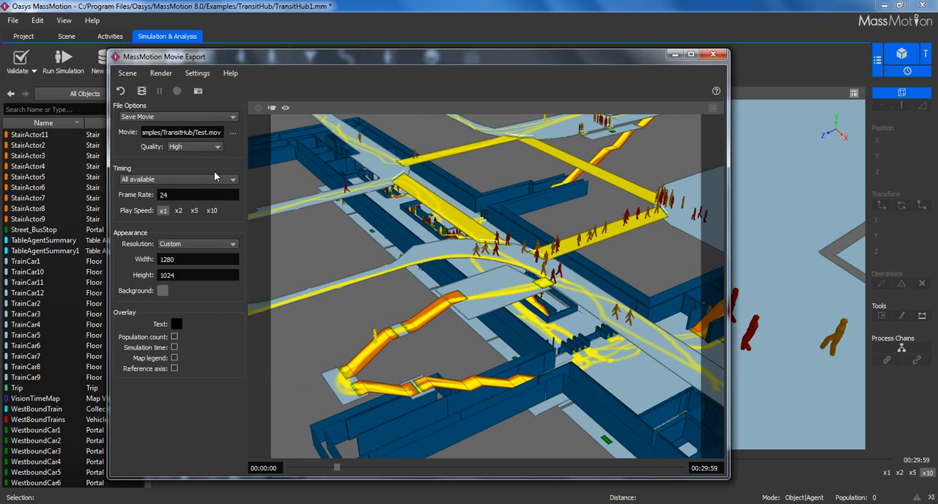
- Check the overlay text colour choices without changing the colour, and turn on the simulation time and population count overlays
left_click(176, 245)
left_click(171, 300)
left_click(176, 324)
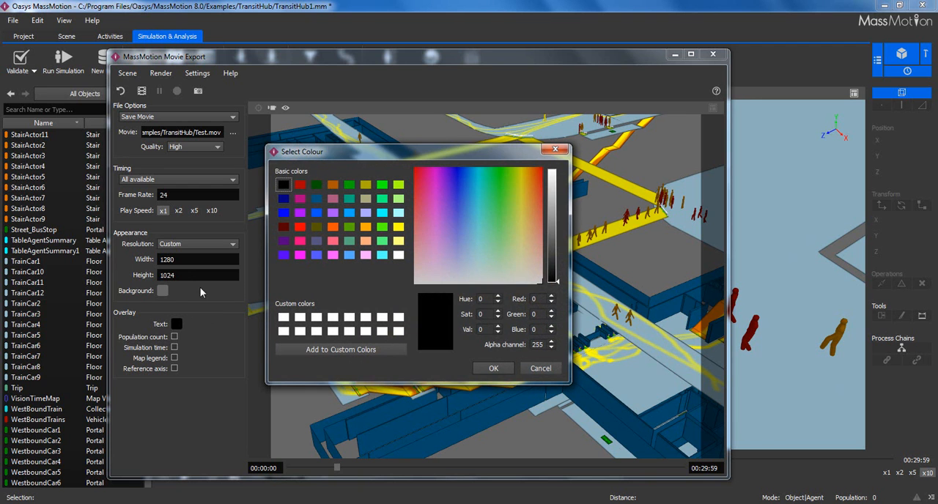
left_click(540, 368)
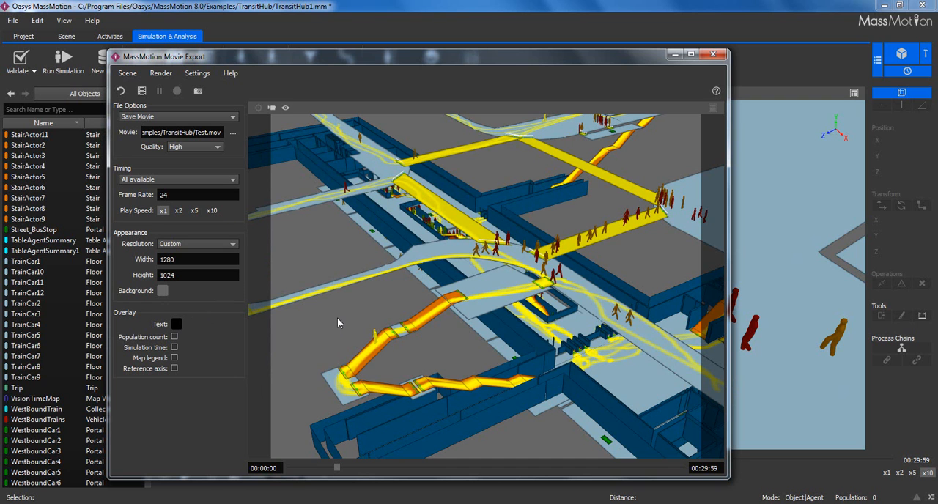
left_click(174, 347)
left_click(175, 336)
- Close the movie export without rendering and reframe the main scene on a wider view of the walkways and agents
left_click(712, 55)
scroll(446, 236, "down", 6)
right_click_drag(441, 241, 442, 203)
middle_click_drag(442, 203, 436, 252)
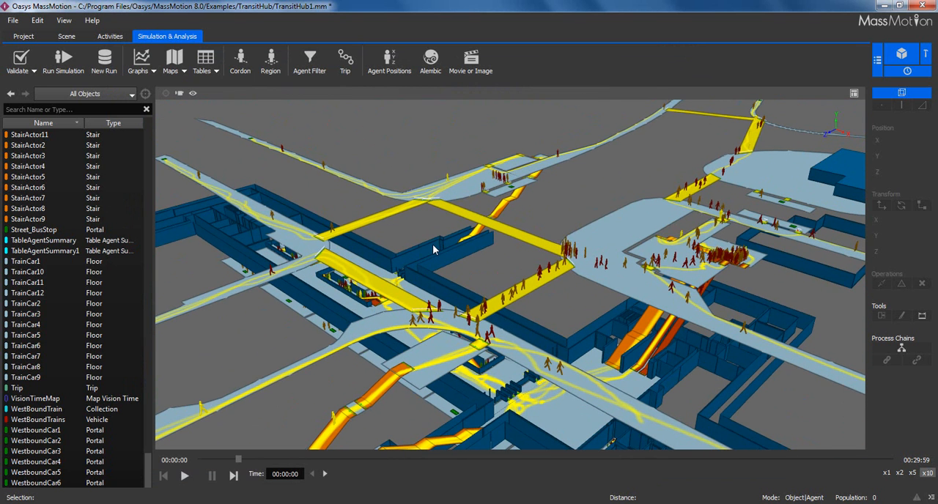